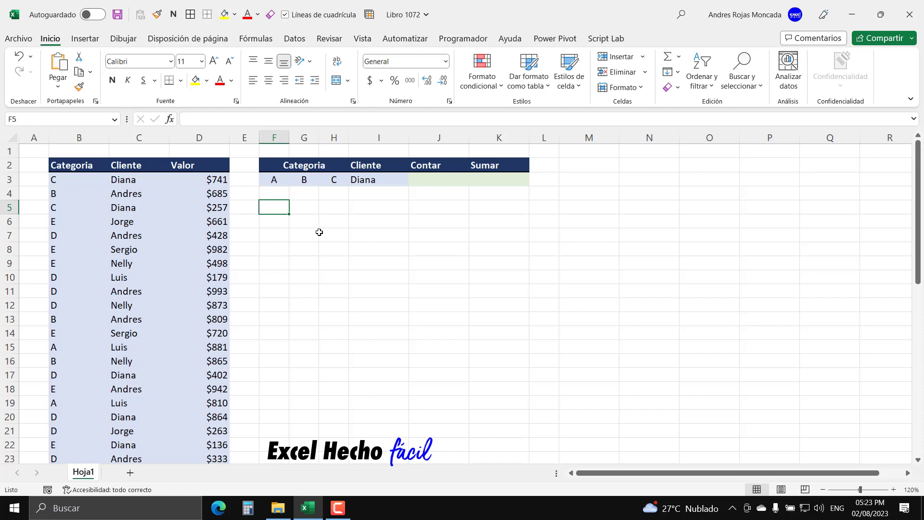
Examine the Categoria, Cliente and Valor data table down to its last row, and the criteria and result cells in F3:J3
click(83, 166)
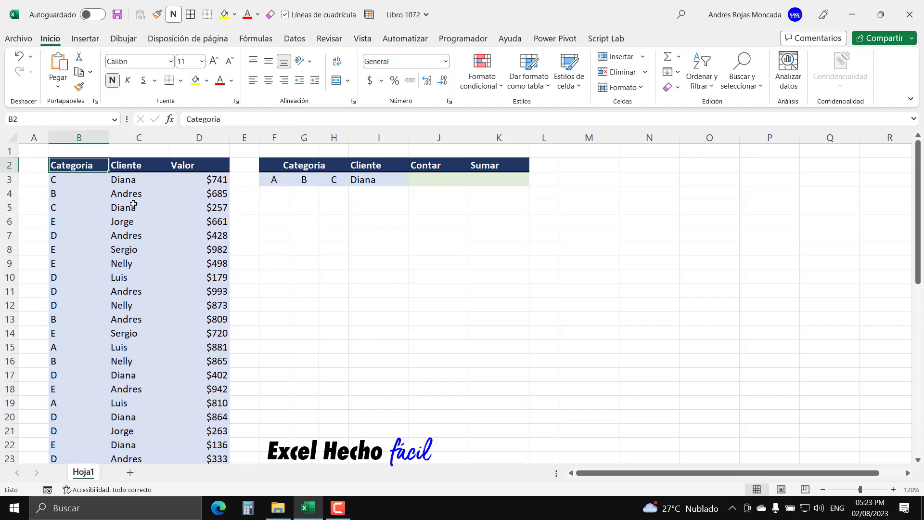
key(ctrl+a)
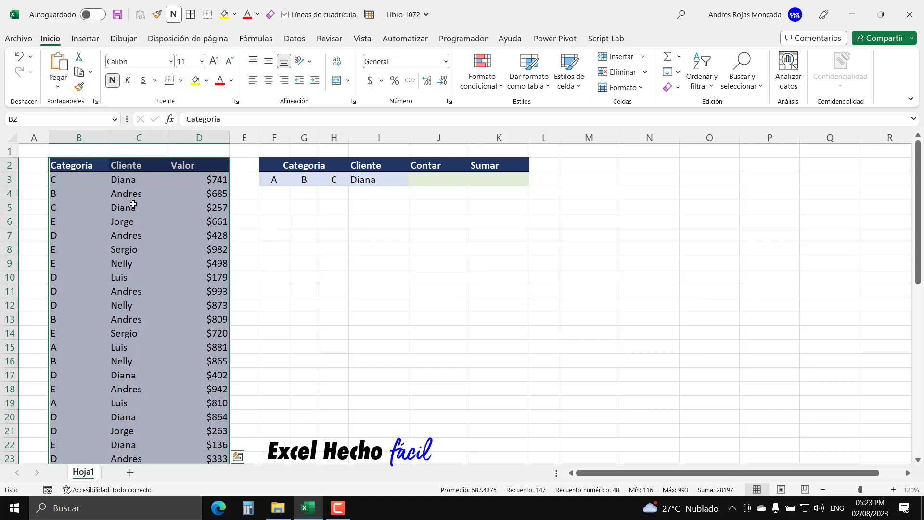
scroll(133, 205, down, 13)
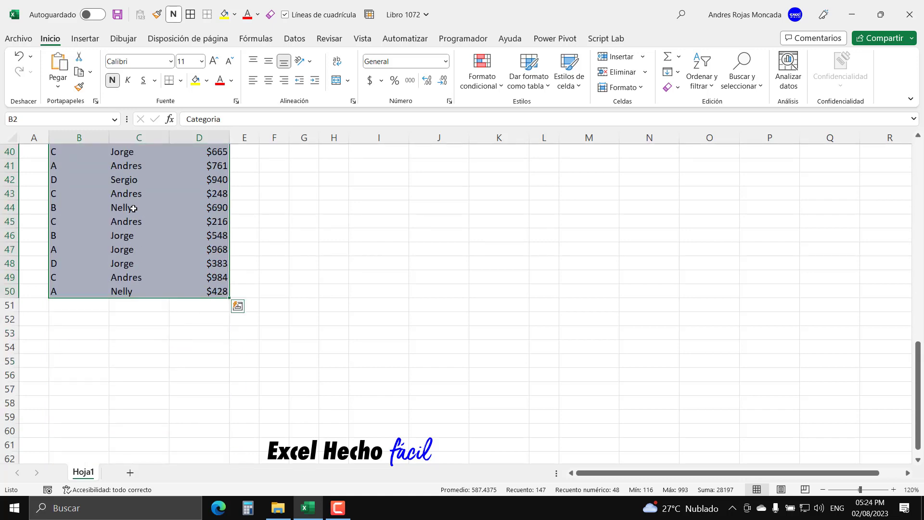
scroll(133, 209, up, 13)
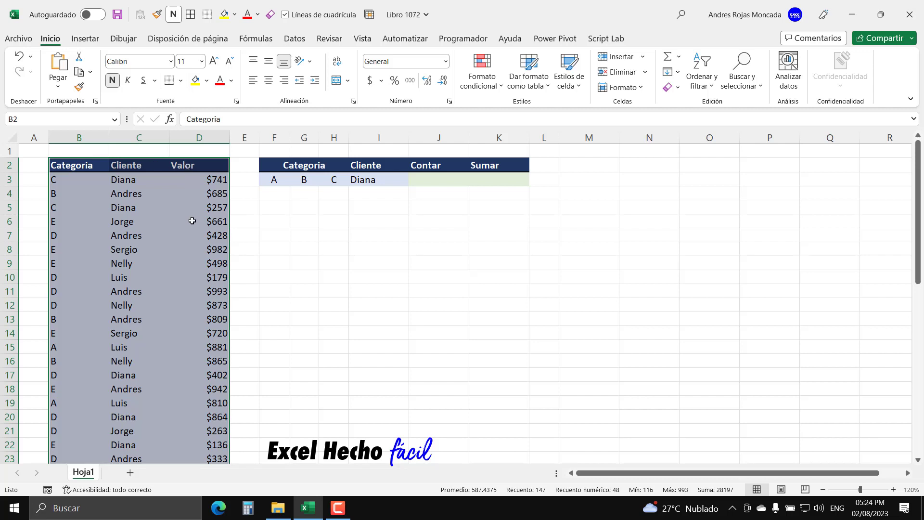
click(423, 183)
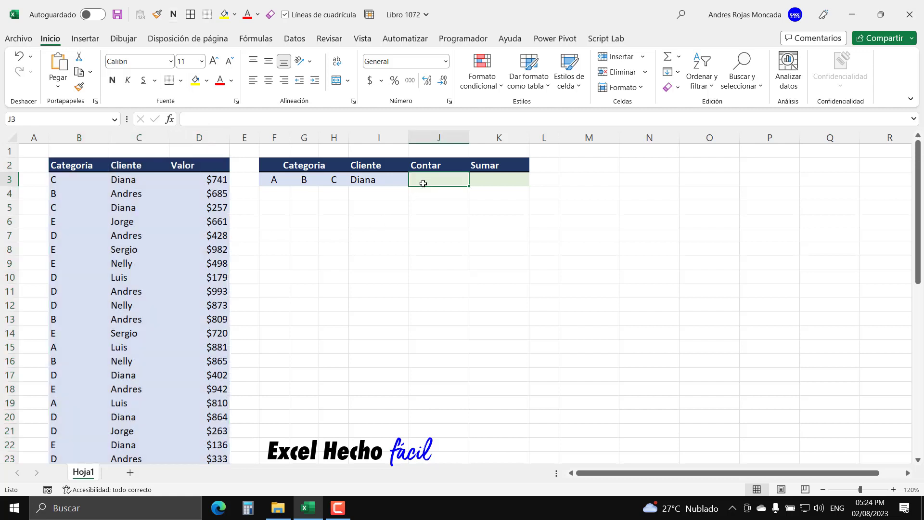
click(369, 182)
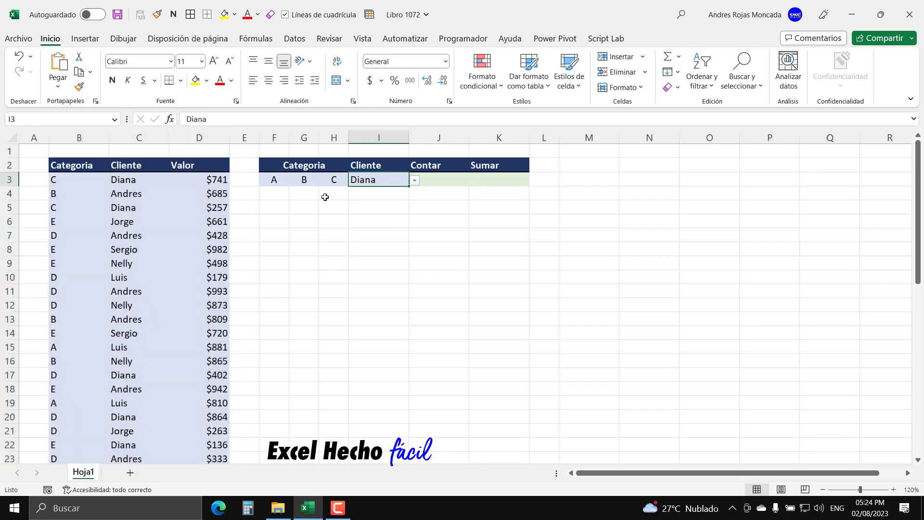
click(282, 178)
click(303, 180)
click(331, 180)
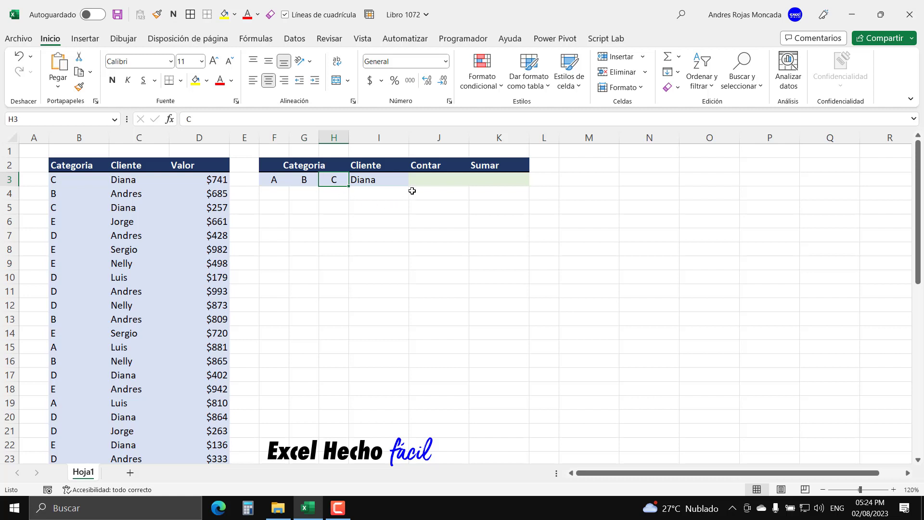
click(419, 180)
Turn on filters for the data table and filter the Cliente column to only the client named in I3
click(139, 167)
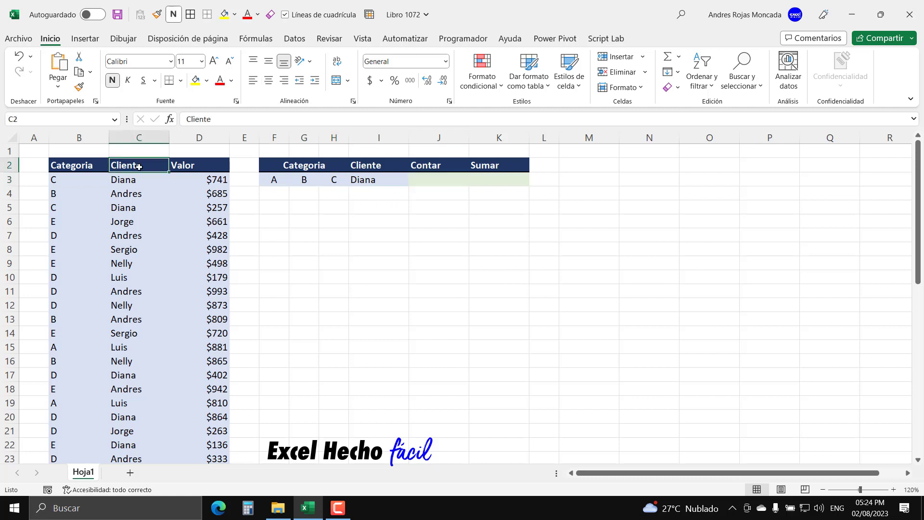
key(ctrl+shift+l)
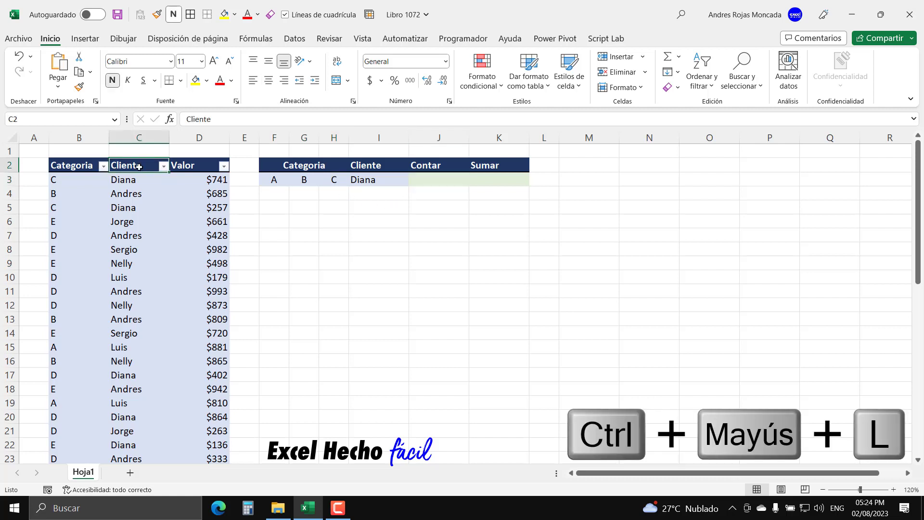
click(164, 166)
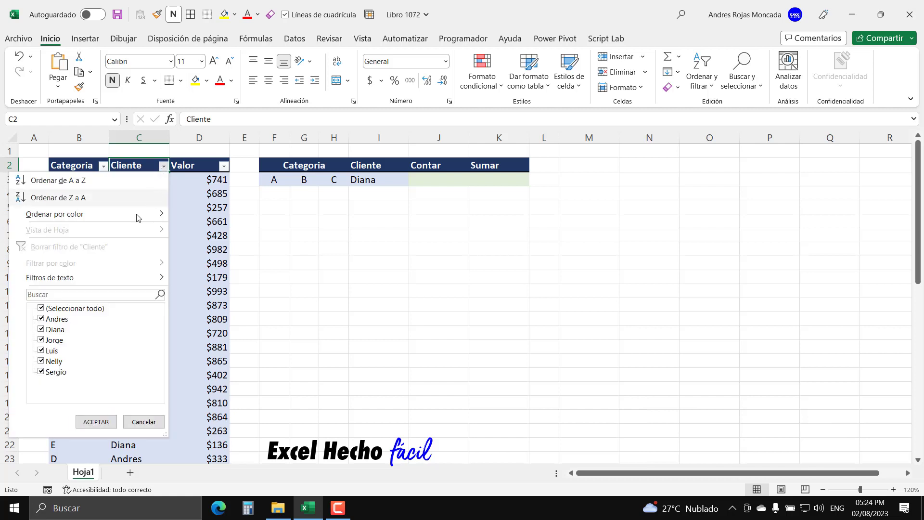
click(48, 309)
click(46, 330)
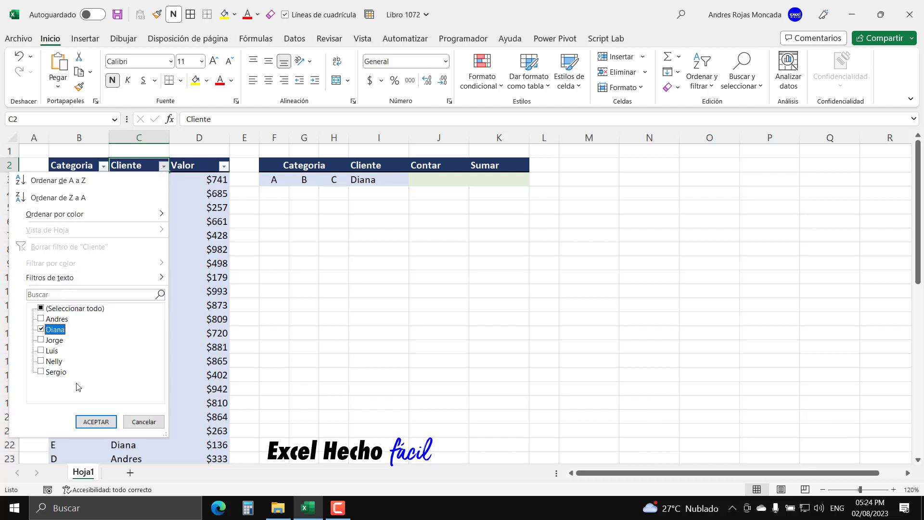
click(94, 422)
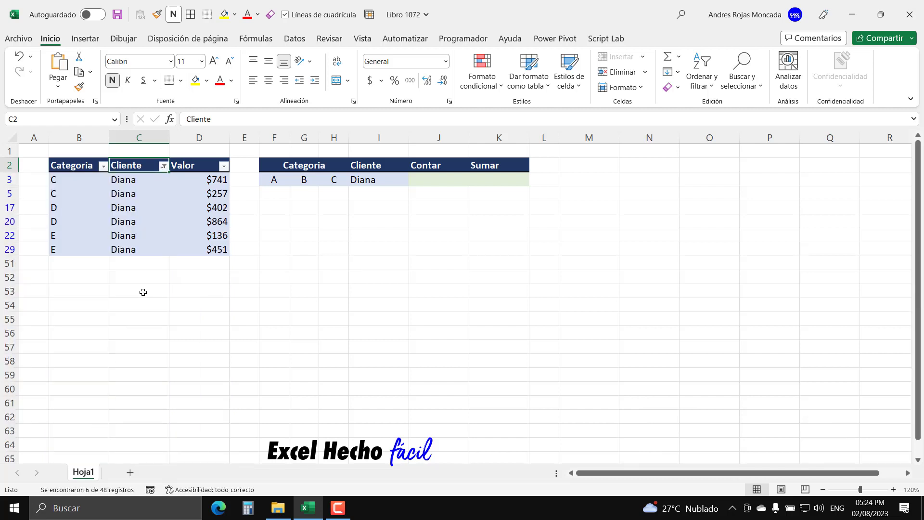
Compare the filtered client's rows in categories E, D and C, and remove the filter from the data table
drag(72, 251, 201, 236)
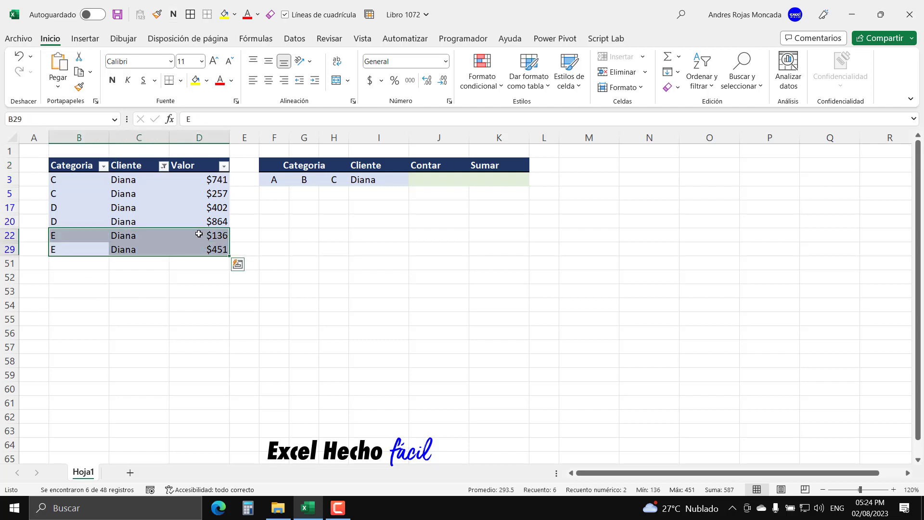
drag(72, 207, 195, 224)
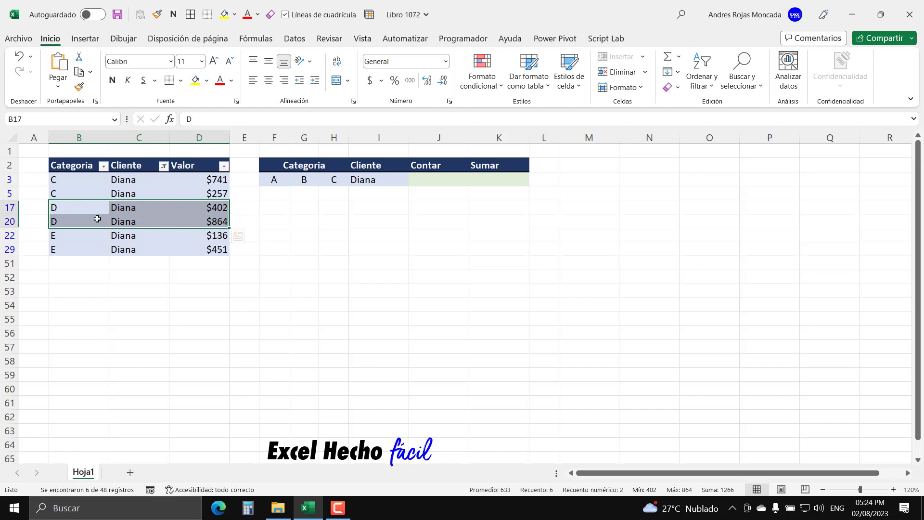
drag(78, 181, 198, 190)
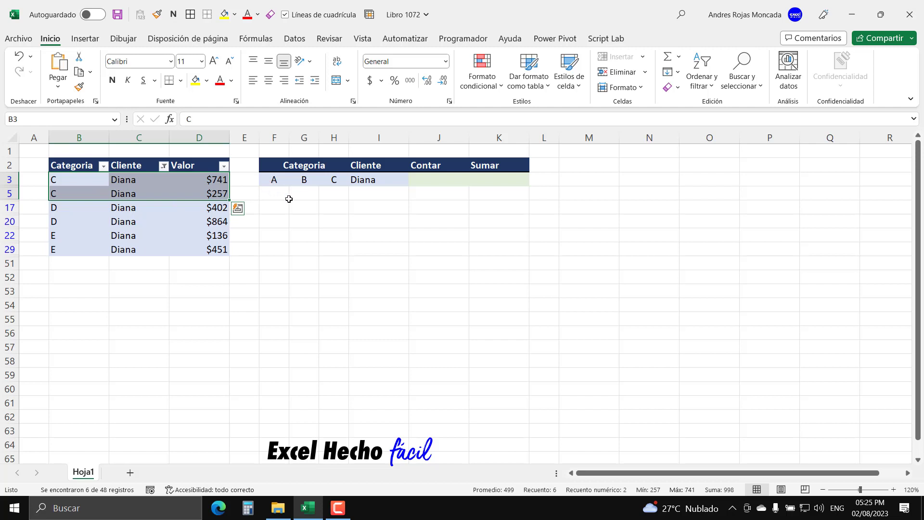
click(139, 163)
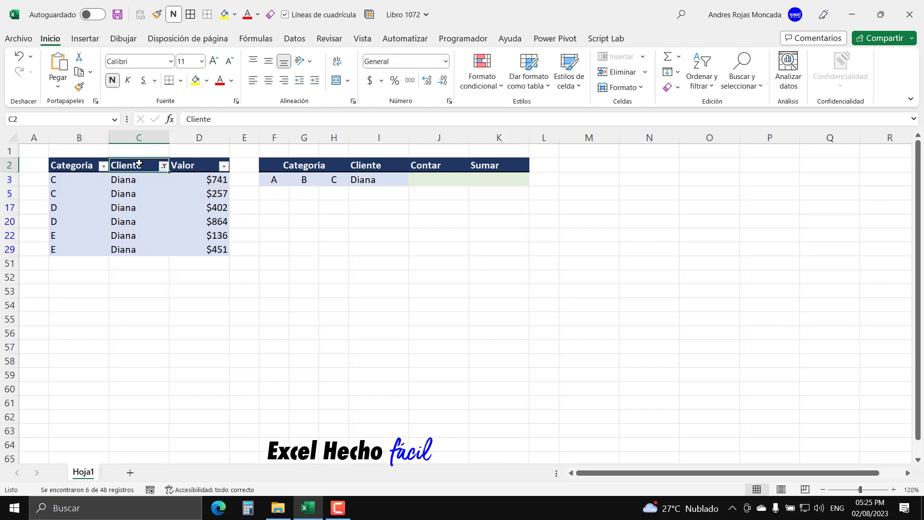
key(ctrl+shift+l)
Enter =CONTAR.SI.CONJUNTO(C3:C50,I3) in the Contar cell J3 to count the client's records
click(419, 180)
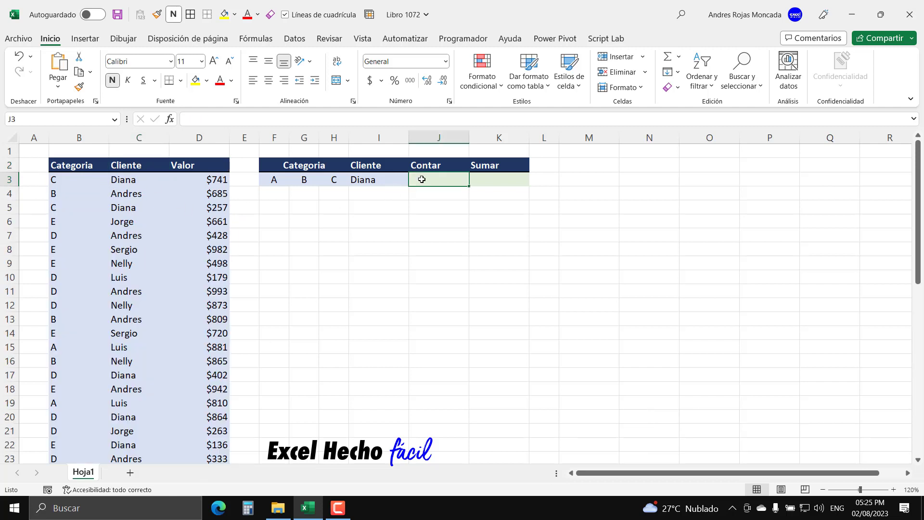
text(=contar)
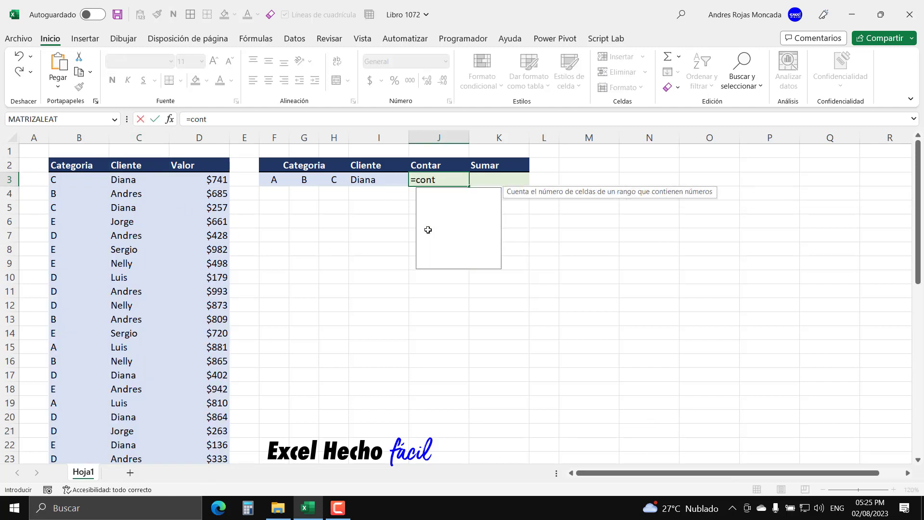
key(Down)
key(Down)
key(Down)
key(Tab)
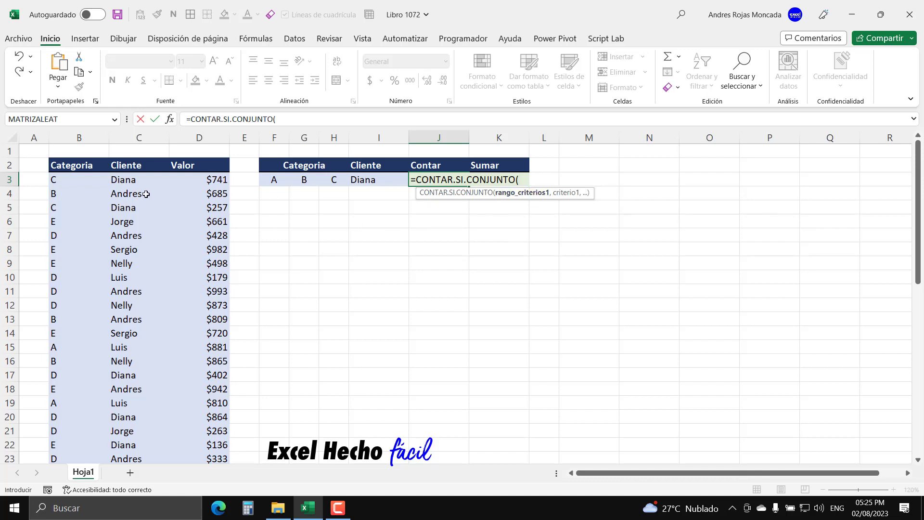
click(136, 181)
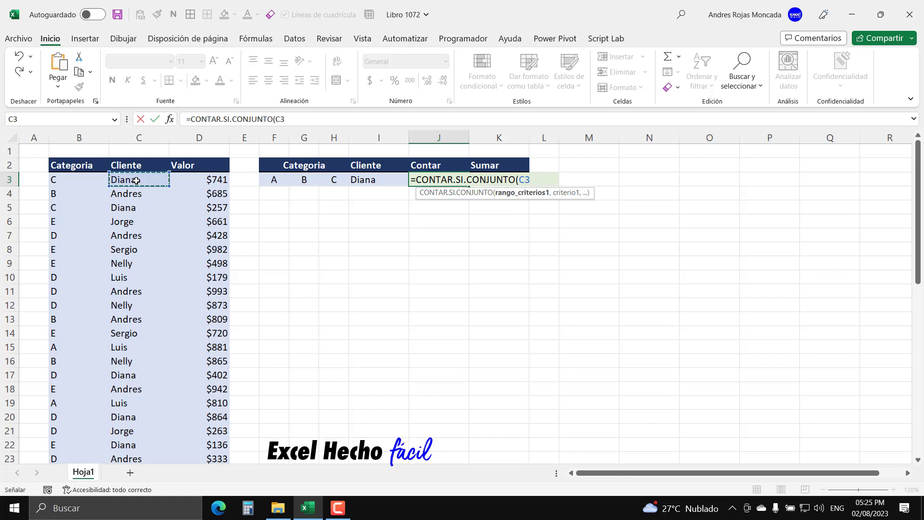
key(ctrl+shift+Down)
key(ctrl+BackSpace)
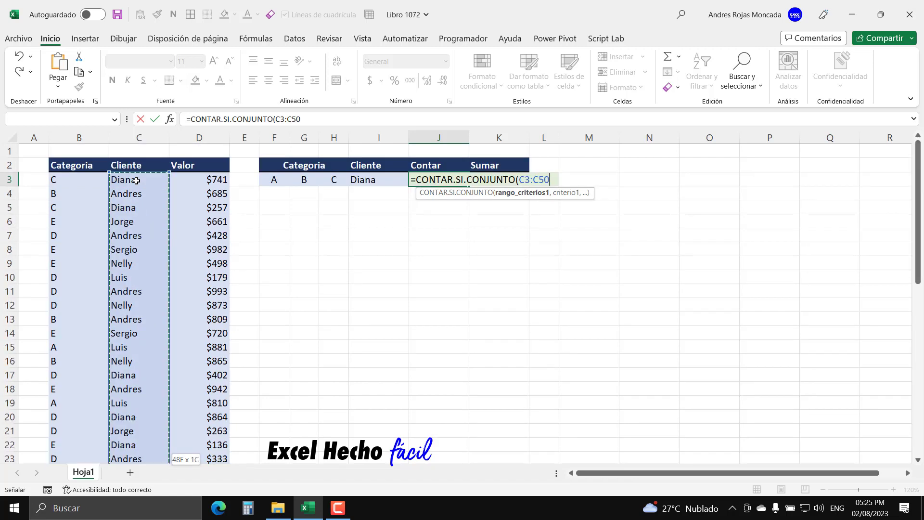
text(,)
click(368, 180)
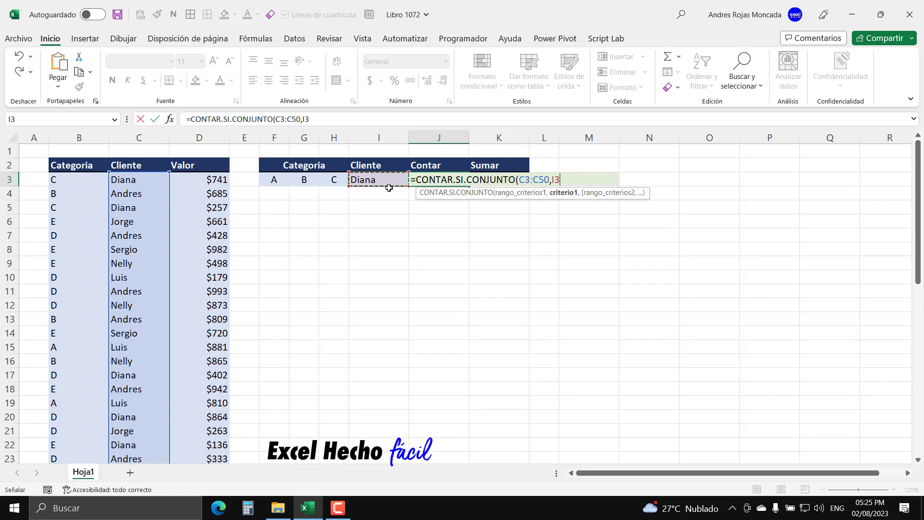
text())
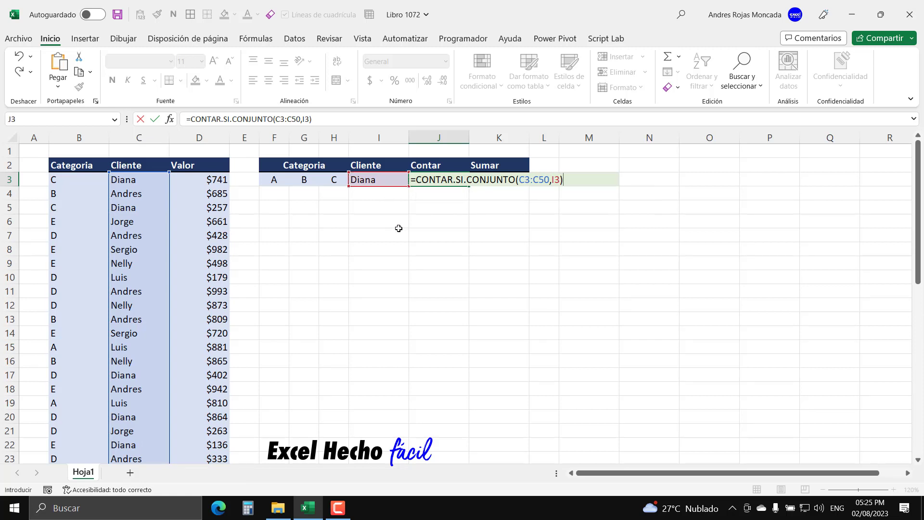
key(Return)
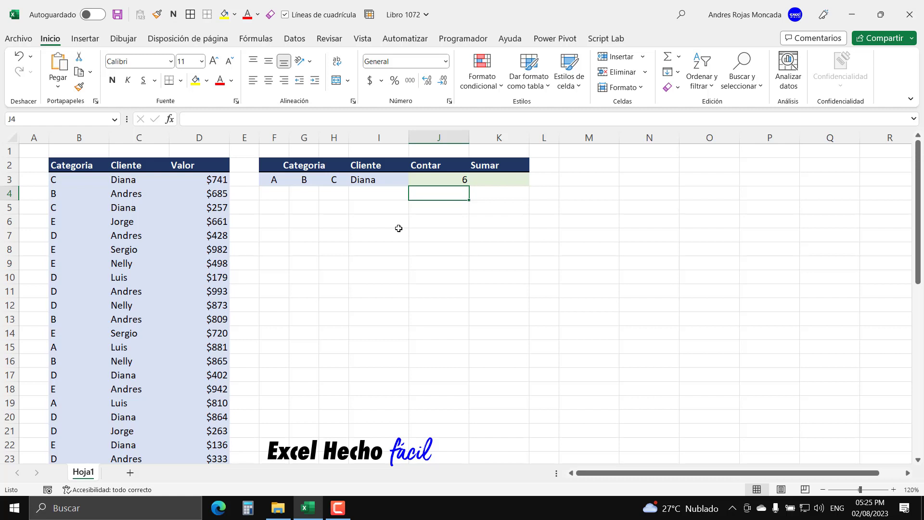
Extend the J3 count formula with a second criteria pair: range B3:B50 and category criterion F3
click(433, 180)
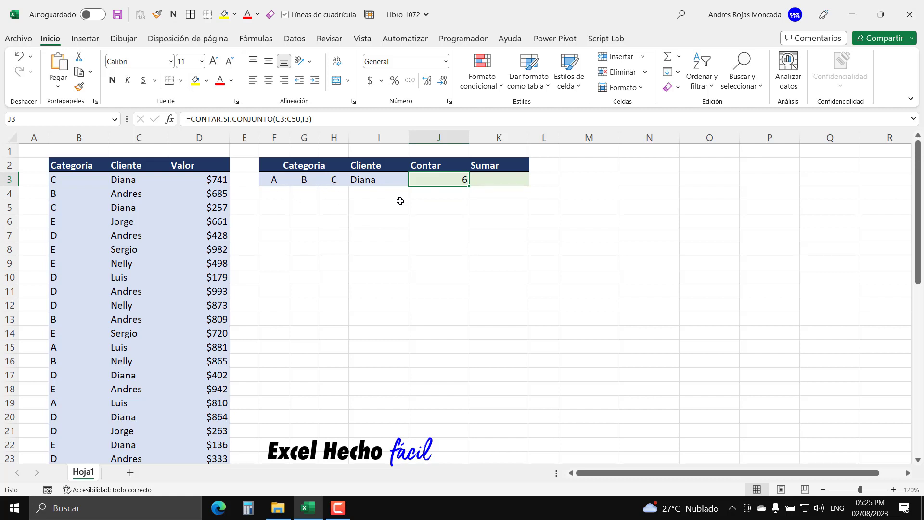
key(F2)
key(BackSpace)
text(,)
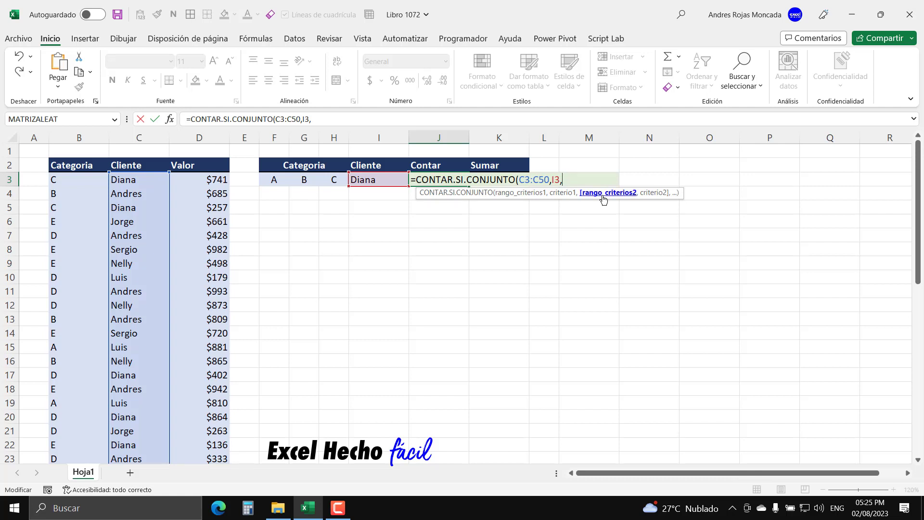
click(84, 184)
key(ctrl+shift+Down)
scroll(84, 184, up, 10)
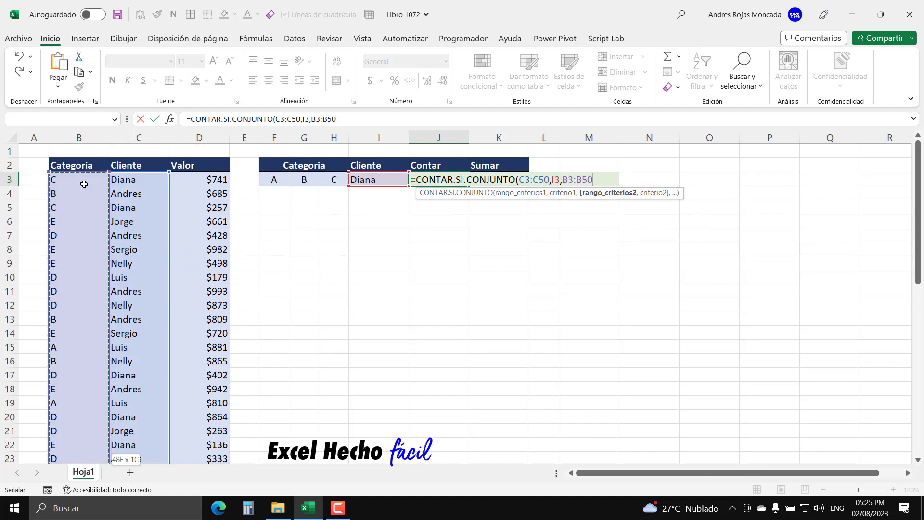
text(,)
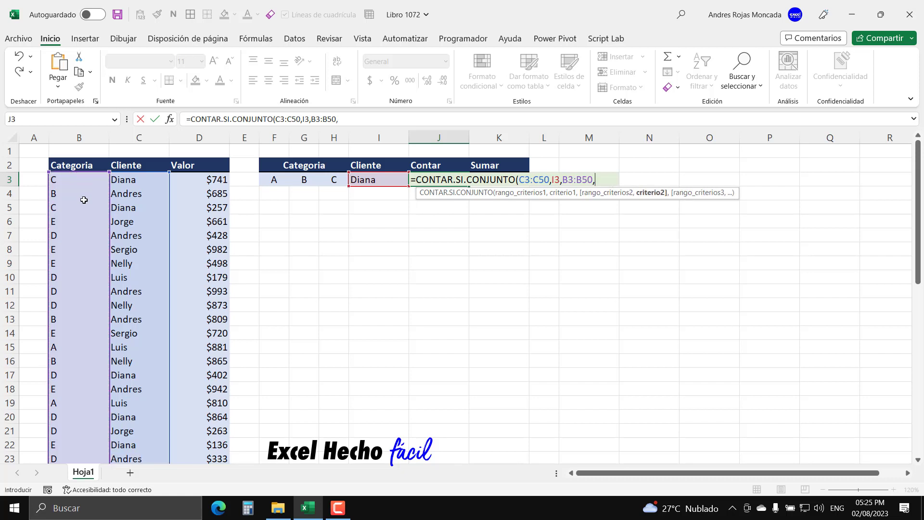
click(271, 180)
Add a third criteria pair to the J3 formula: range B3:B50 and category criterion G3
text(,)
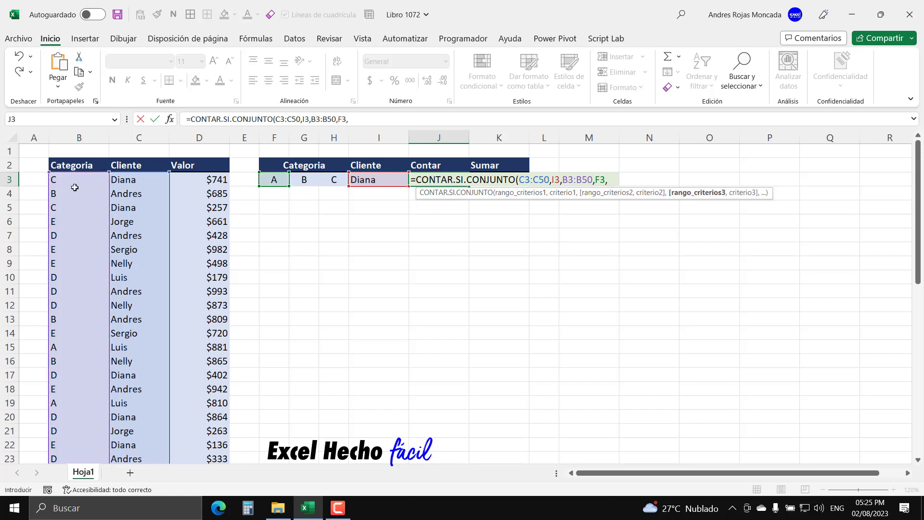
click(76, 183)
key(ctrl+shift+Down)
scroll(76, 183, up, 9)
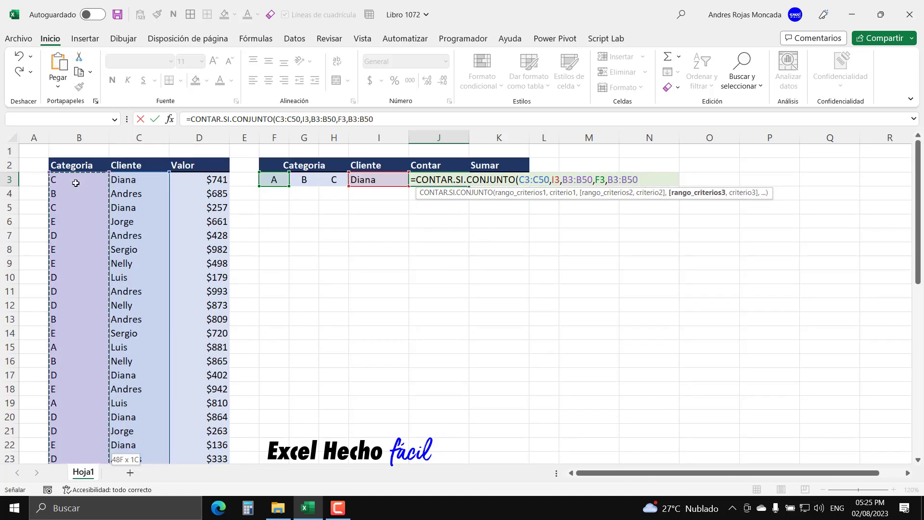
text(,)
click(297, 181)
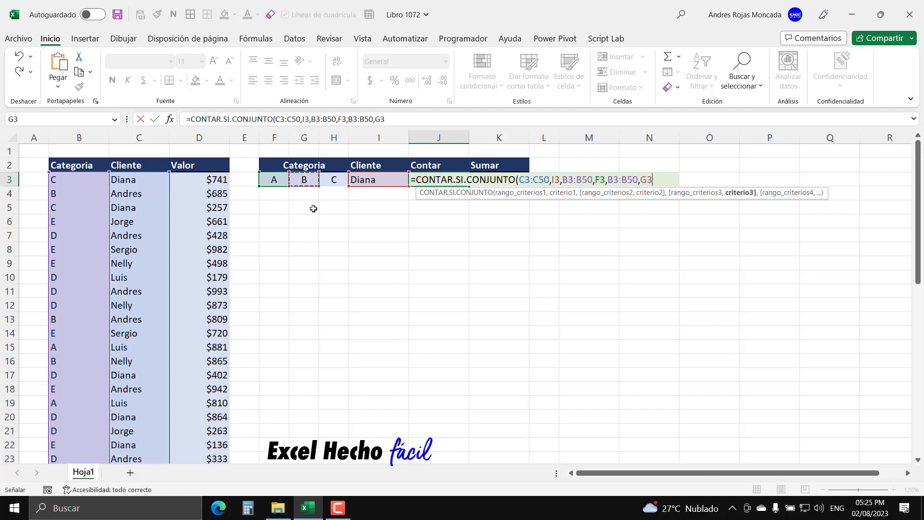
Add a fourth criteria pair, range B3:B50 with criterion H3, and complete the count formula in J3
text(,)
click(93, 181)
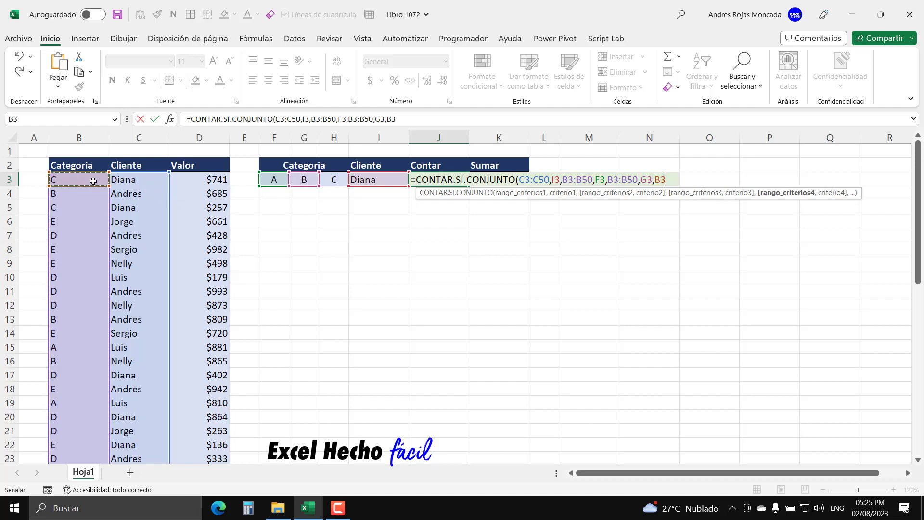
key(ctrl+shift+Down)
scroll(93, 181, up, 9)
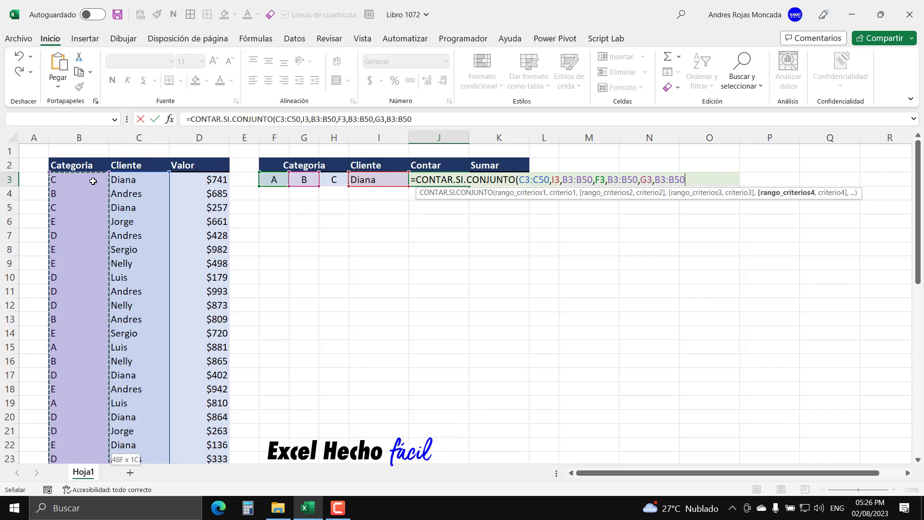
text(,)
click(332, 178)
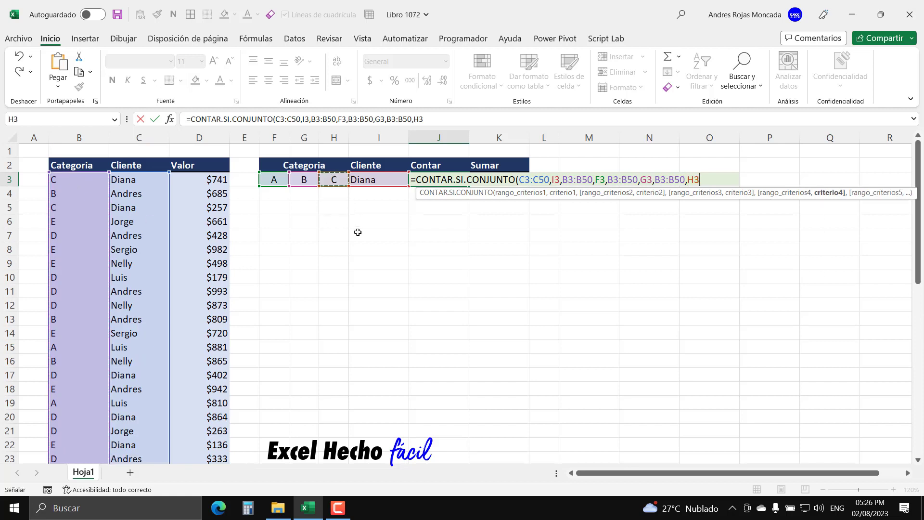
text())
key(Return)
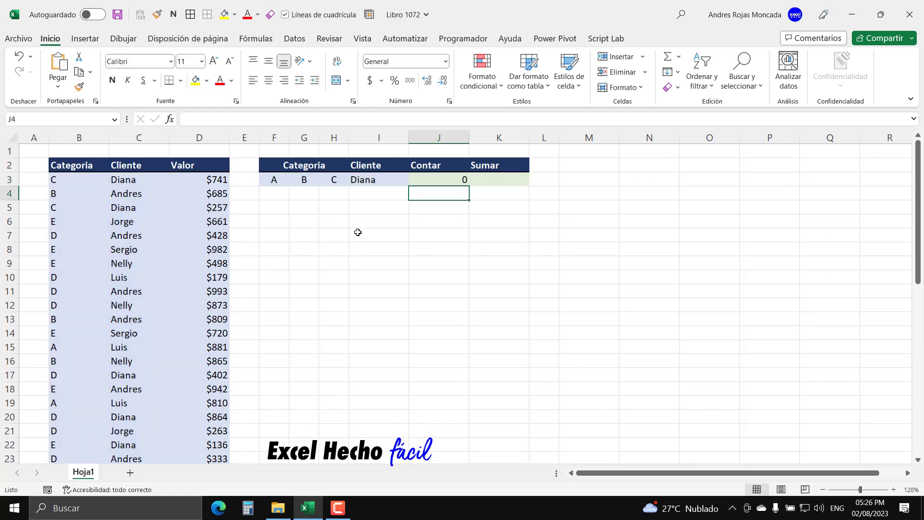
Remove all the category criteria pairs that follow I3 in the J3 count formula
click(443, 182)
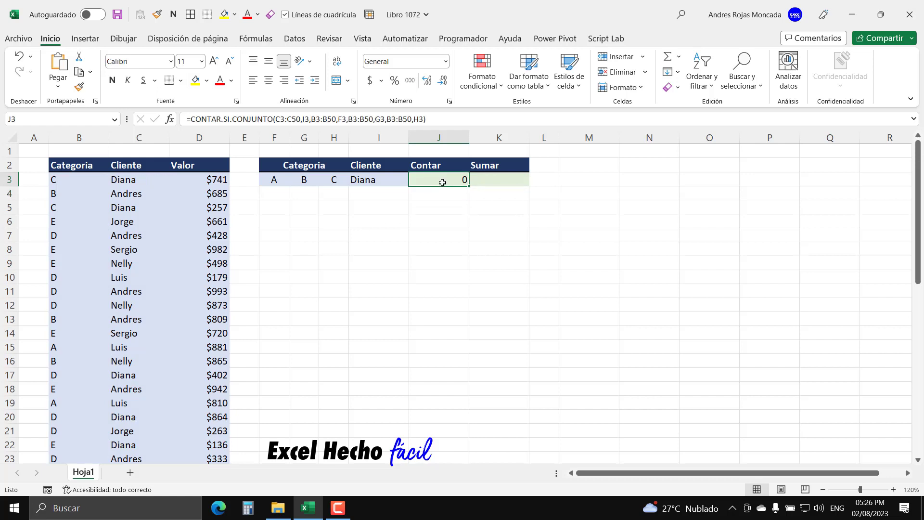
double_click(443, 182)
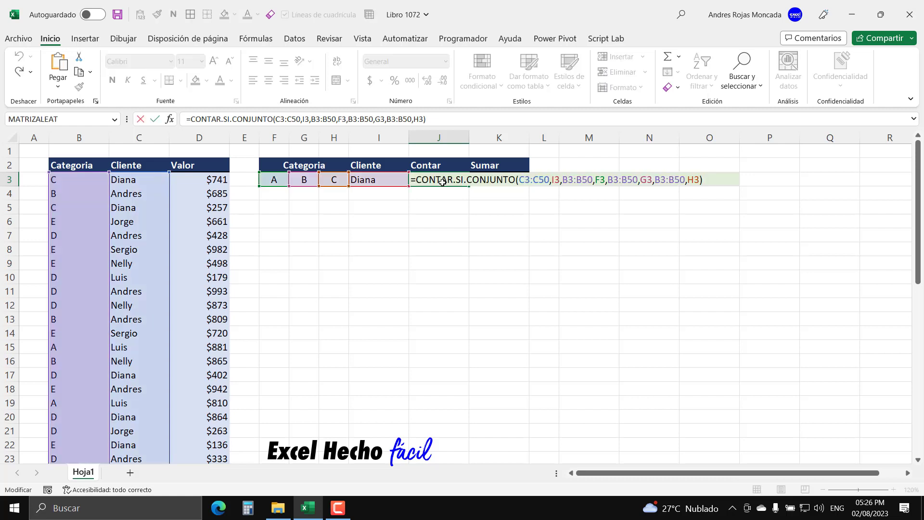
drag(563, 179, 703, 179)
key(Delete)
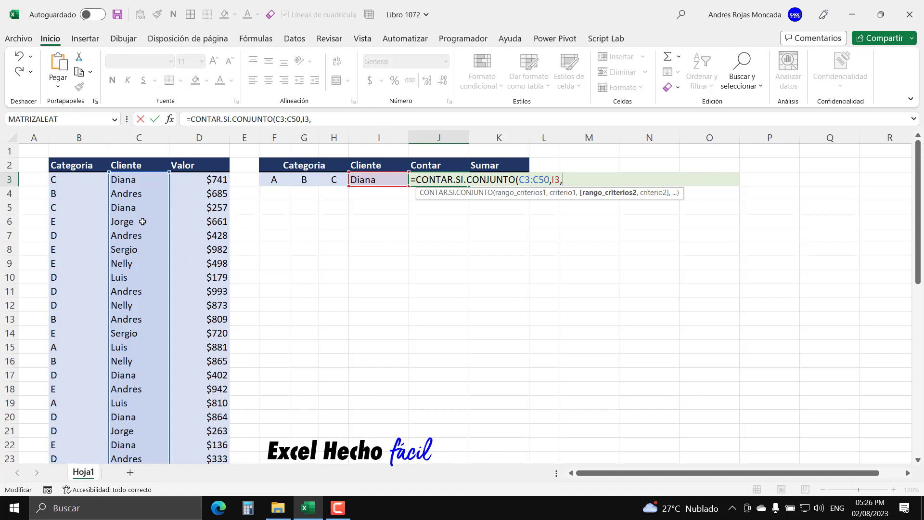
Complete the J3 count formula with range B3:B50 and criterion F3:H3, and preview its evaluated array before restoring the formula
click(93, 180)
key(ctrl+shift+Down)
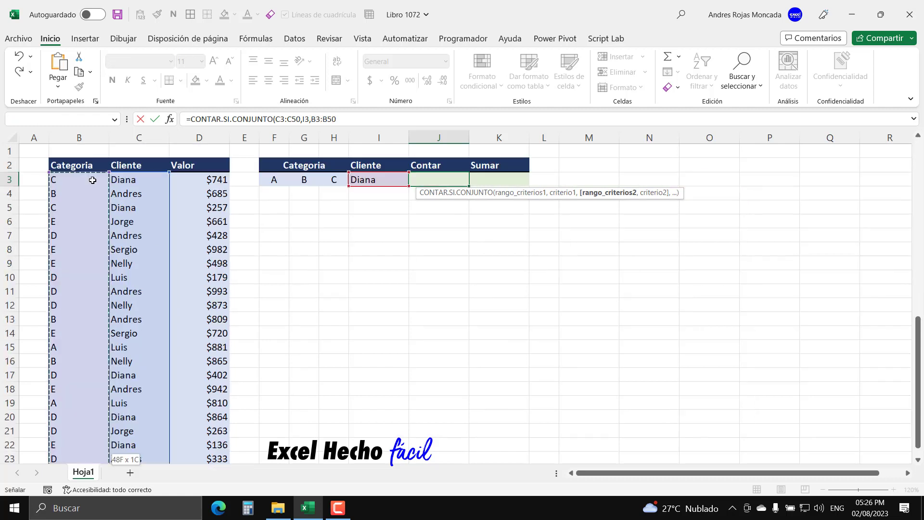
text(,)
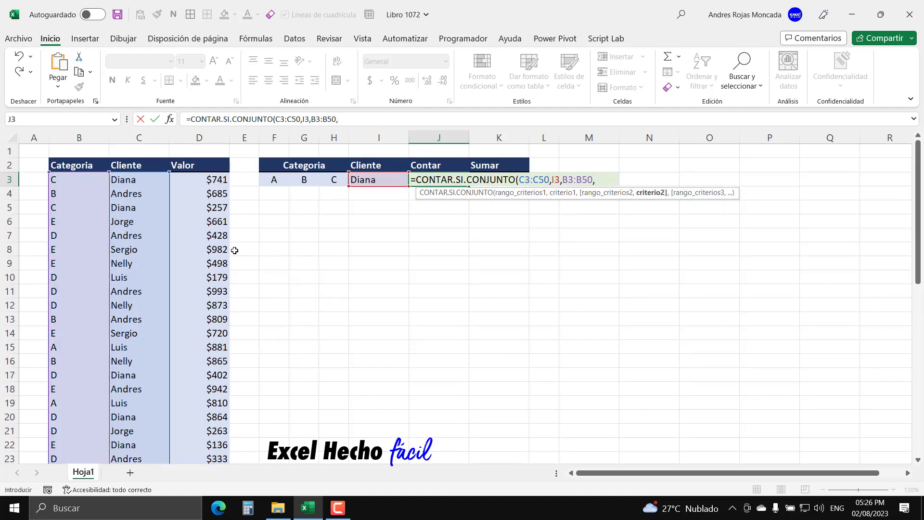
drag(267, 179, 347, 181)
text())
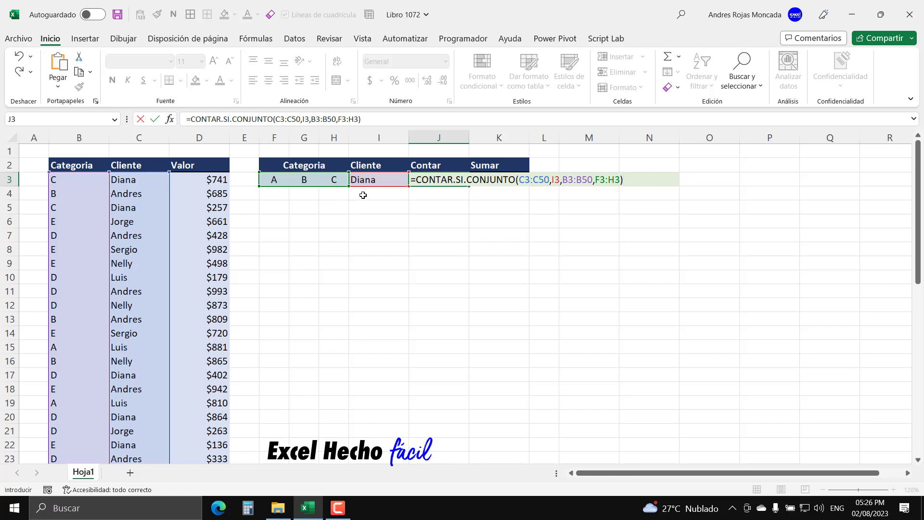
key(F9)
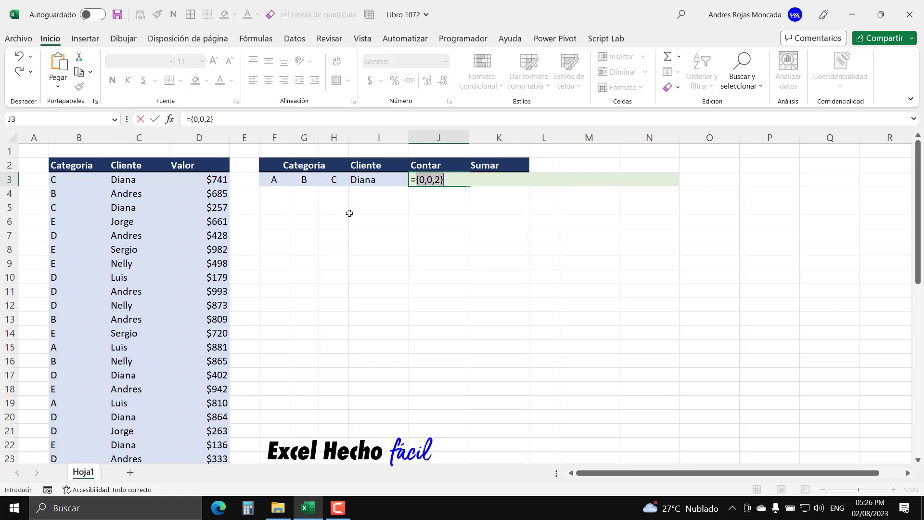
key(ctrl+z)
Wrap the CONTAR.SI.CONJUNTO formula in J3 in SUMAPRODUCTO and enter it
click(415, 182)
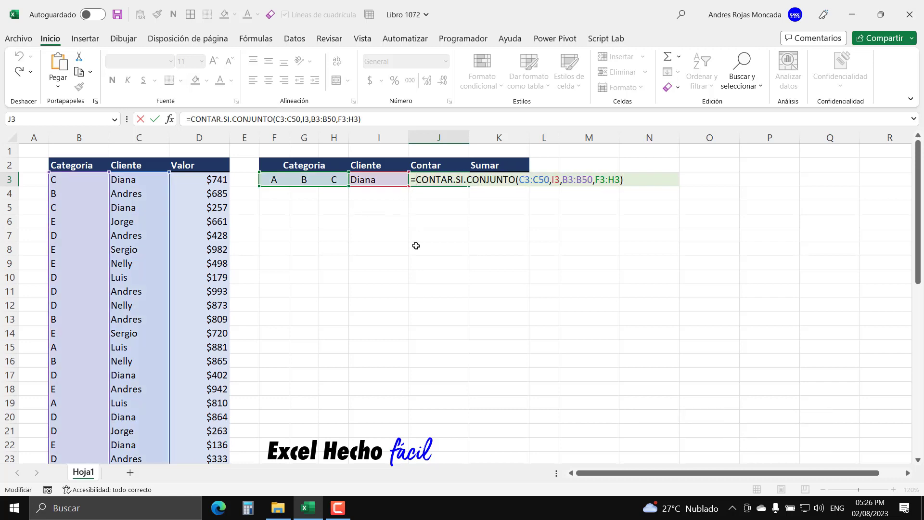
text(sum)
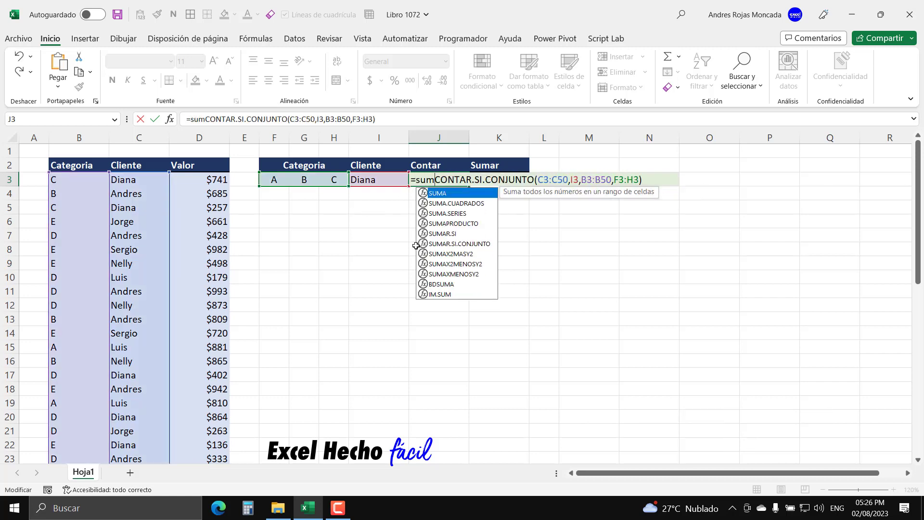
key(Down)
key(Down)
key(Down)
key(Tab)
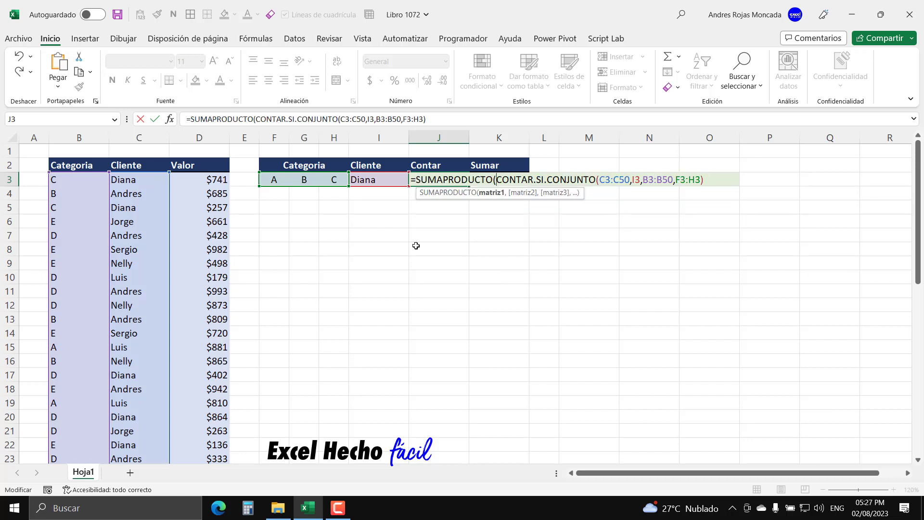
drag(496, 180, 705, 180)
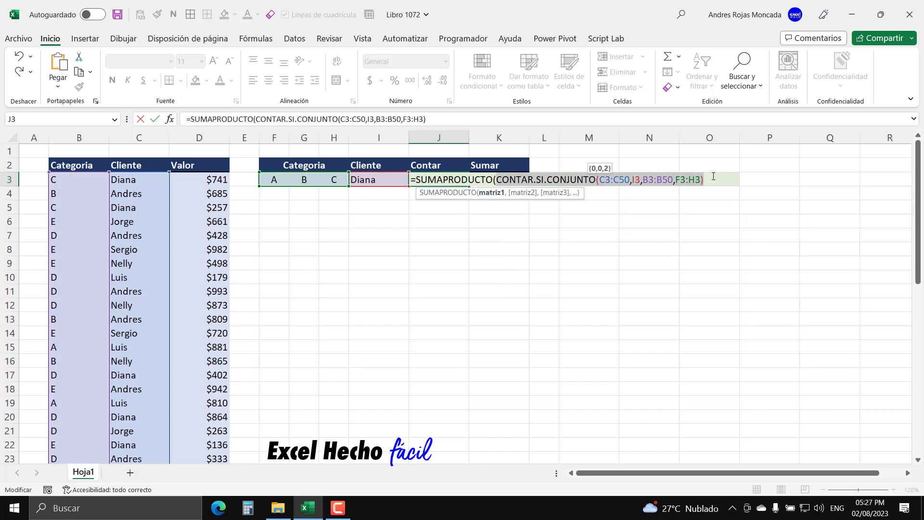
click(713, 177)
text())
key(Return)
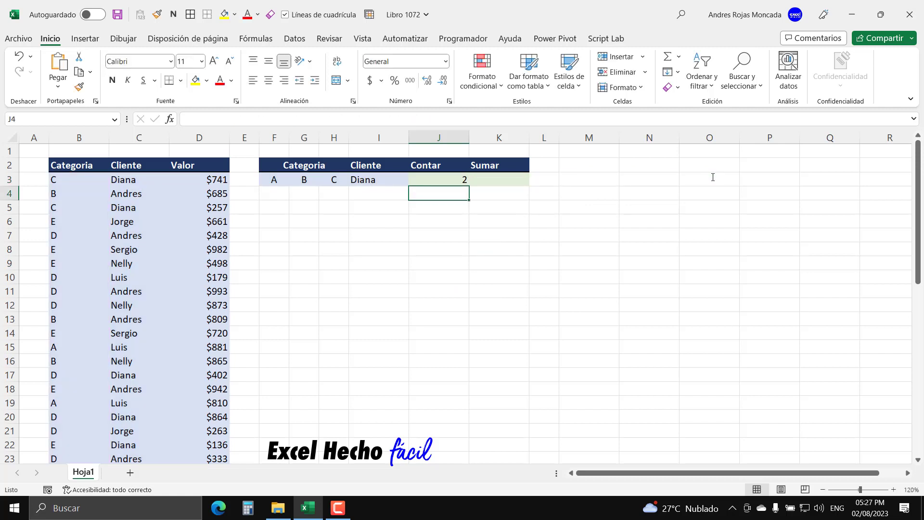
click(449, 179)
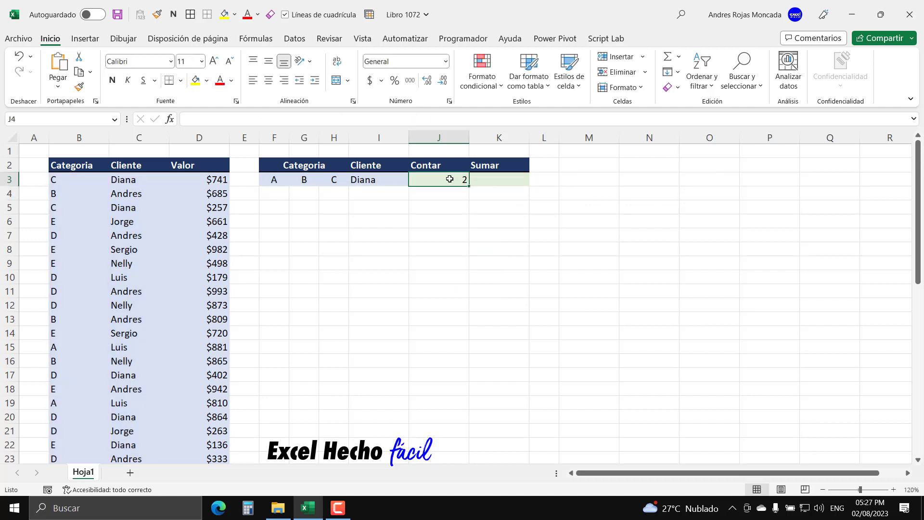
click(393, 181)
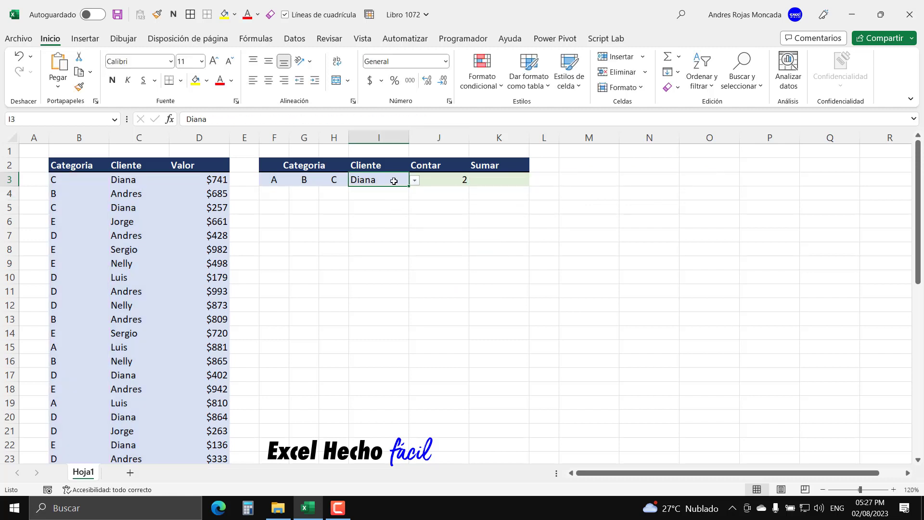
click(337, 181)
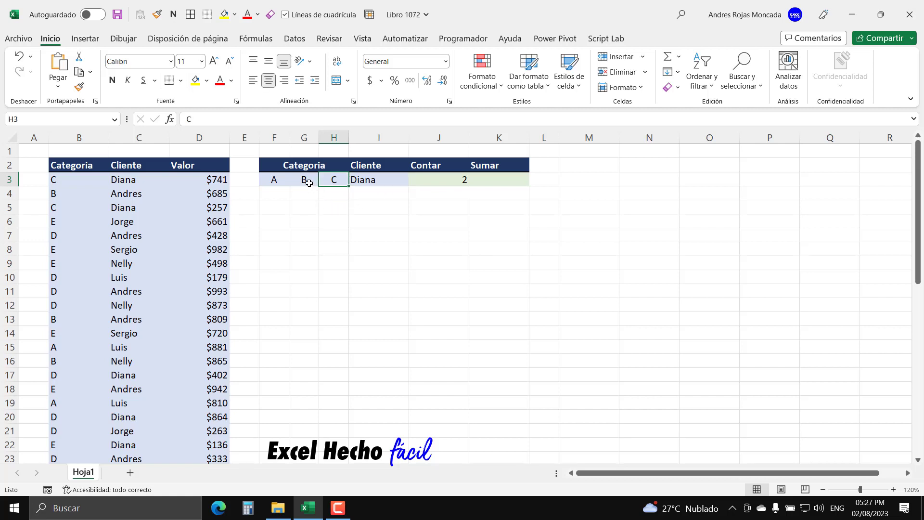
drag(306, 180, 270, 180)
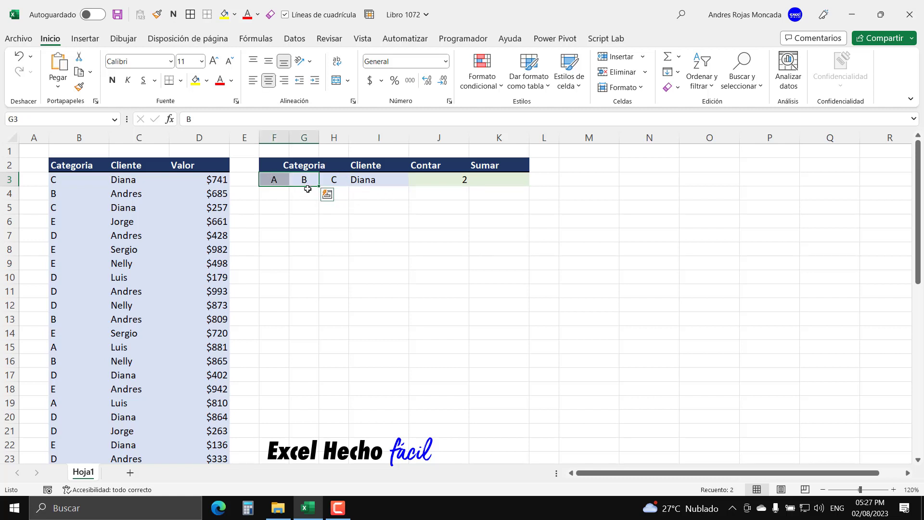
Start a SUMAR.SI.CONJUNTO formula in the Sumar cell K3 with D3:D50 as the sum range
click(497, 181)
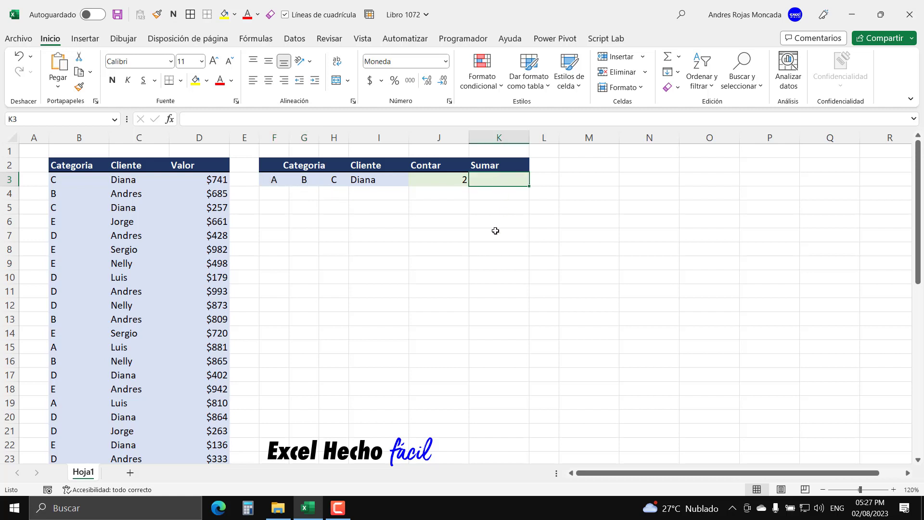
text(=sum)
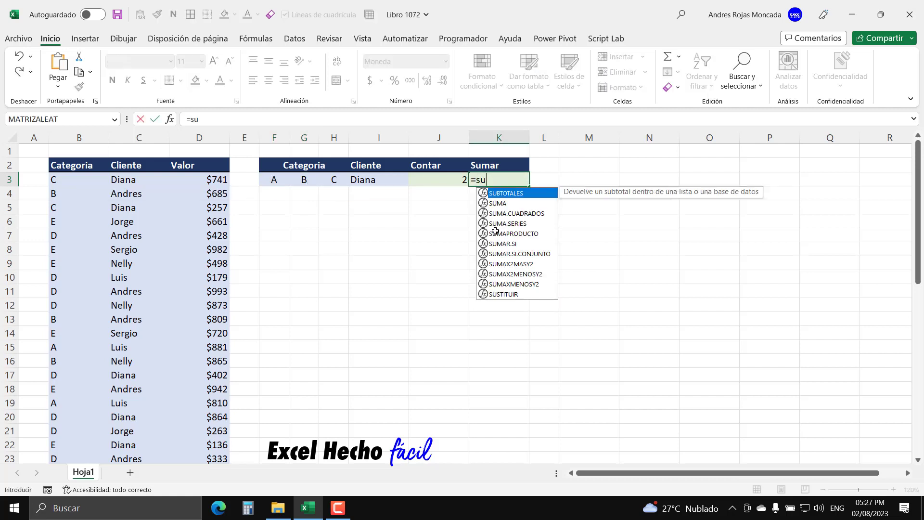
key(Down)
key(Down)
key(Down)
key(Down)
key(Down)
key(Tab)
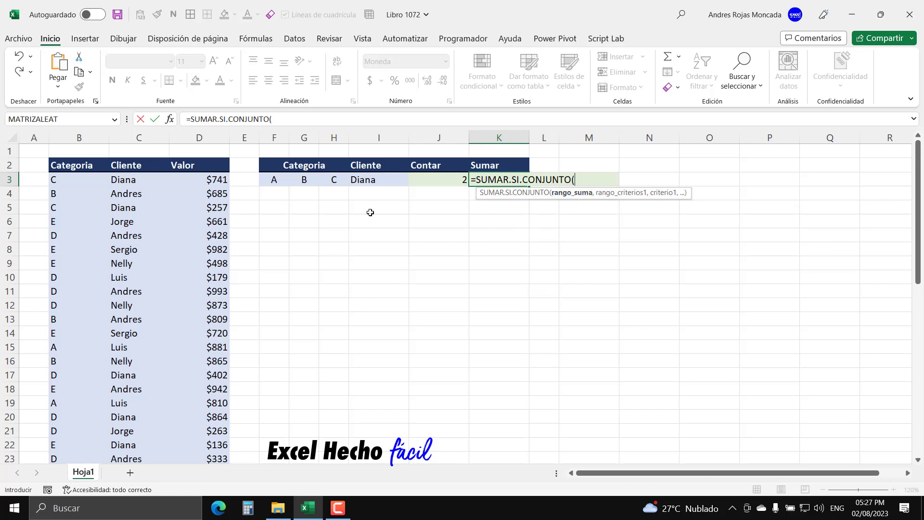
click(211, 180)
key(ctrl+shift+Down)
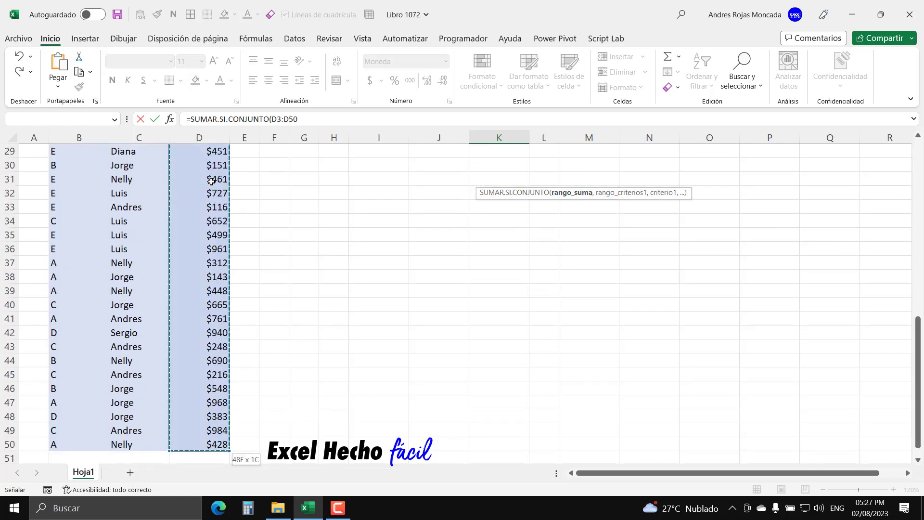
scroll(211, 181, up, 9)
text(,)
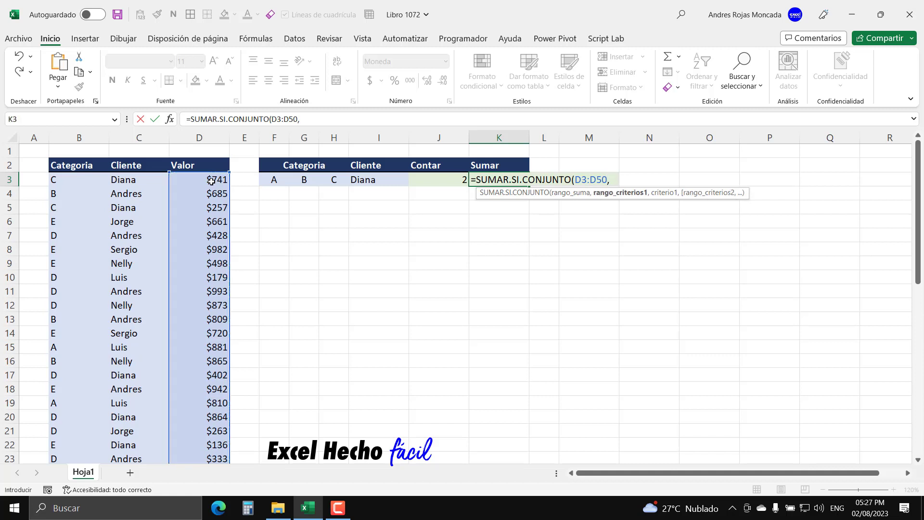
Add the client criteria pair to the K3 formula: range C3:C50 and criterion I3
click(148, 179)
key(ctrl+shift+Down)
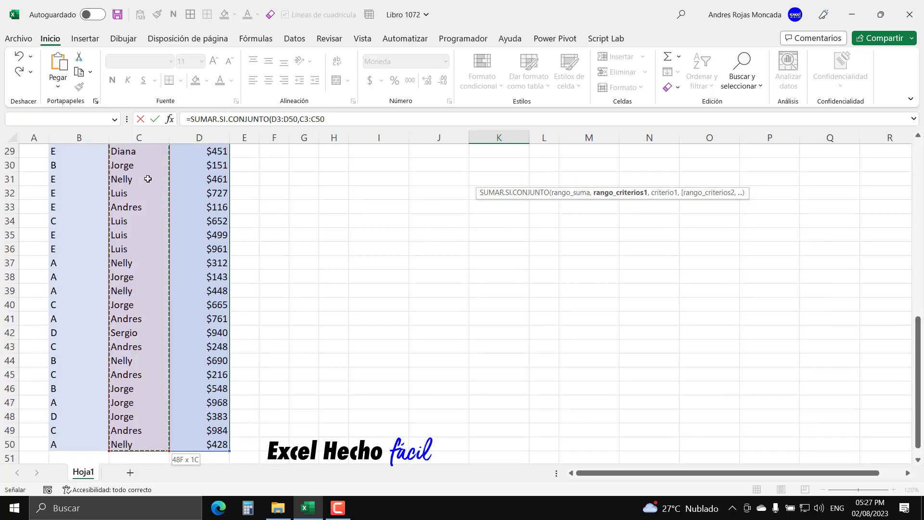
key(ctrl+BackSpace)
text(,)
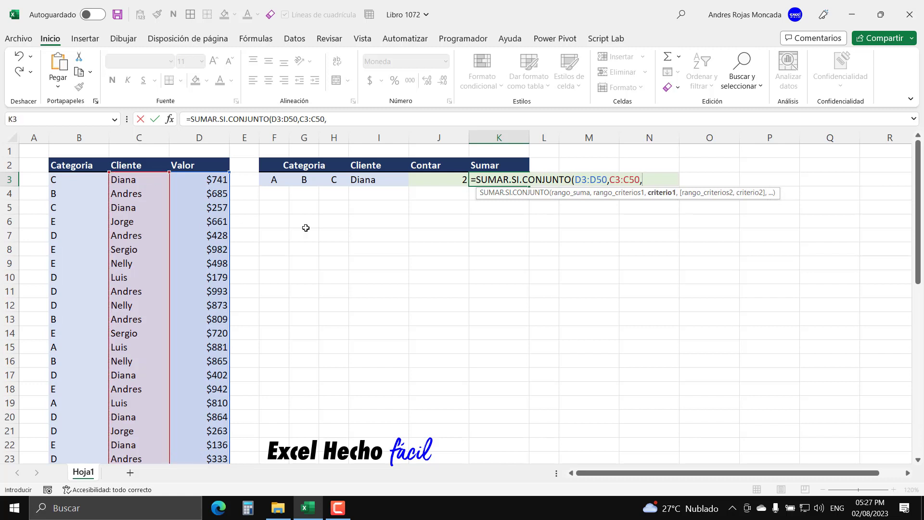
click(385, 178)
text(,)
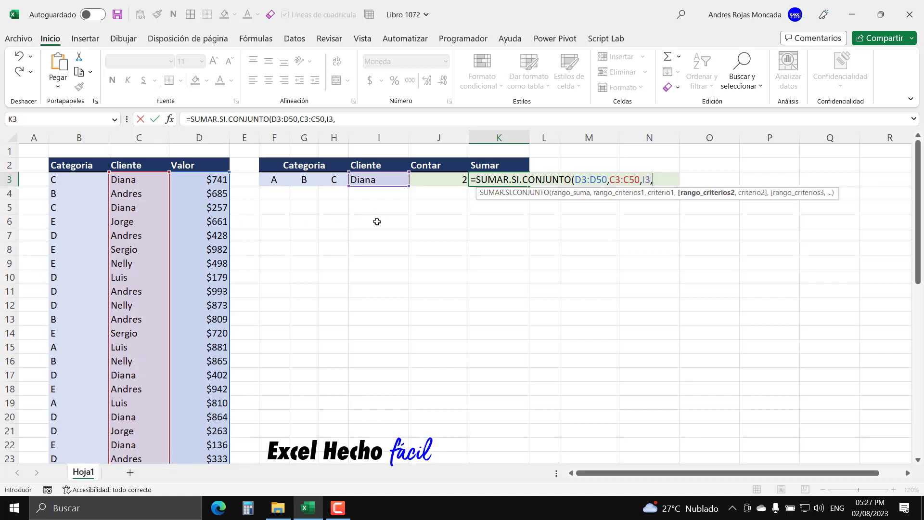
Add the category range B3:B50 with criterion F3:H3 to the K3 formula, and preview its evaluated array before restoring the formula
click(81, 182)
key(ctrl+shift+Down)
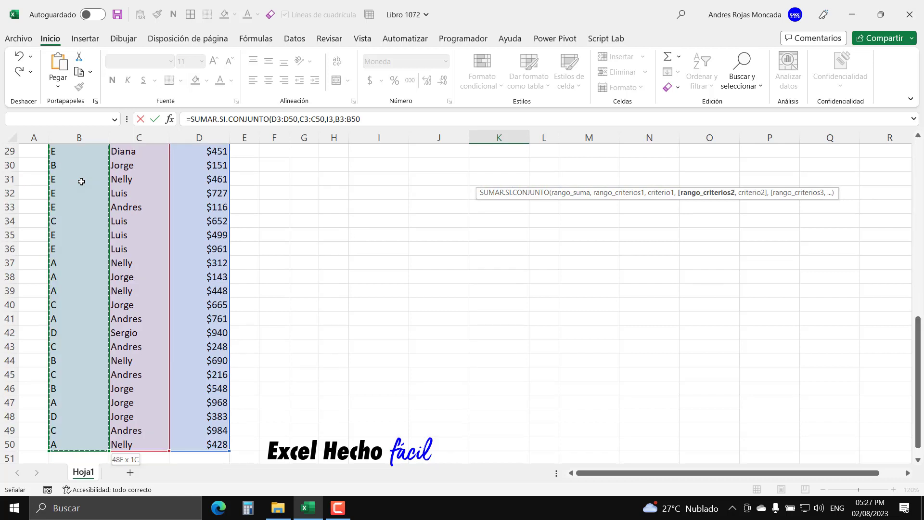
key(ctrl+BackSpace)
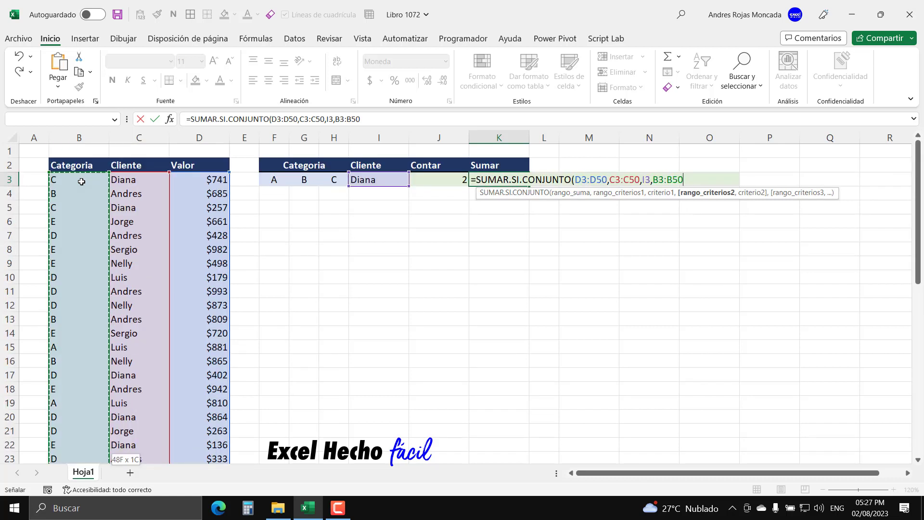
text(,)
drag(272, 181, 320, 179)
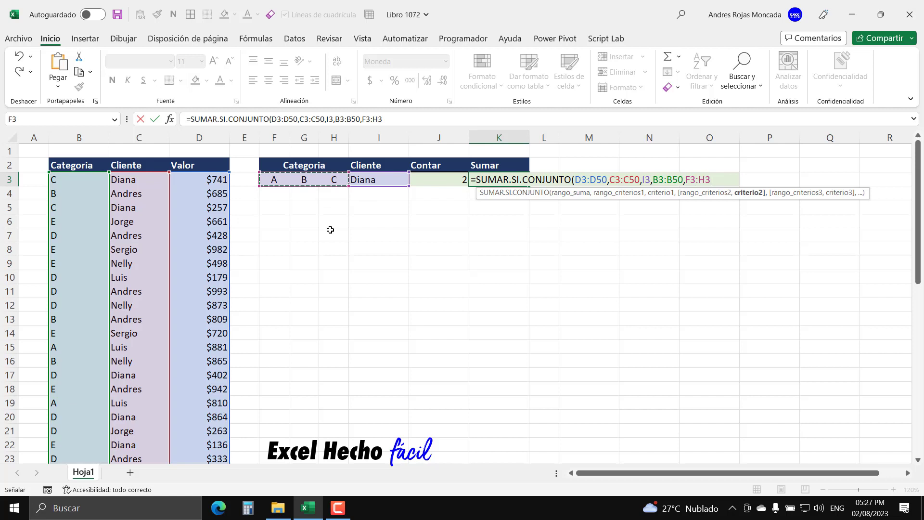
key(F9)
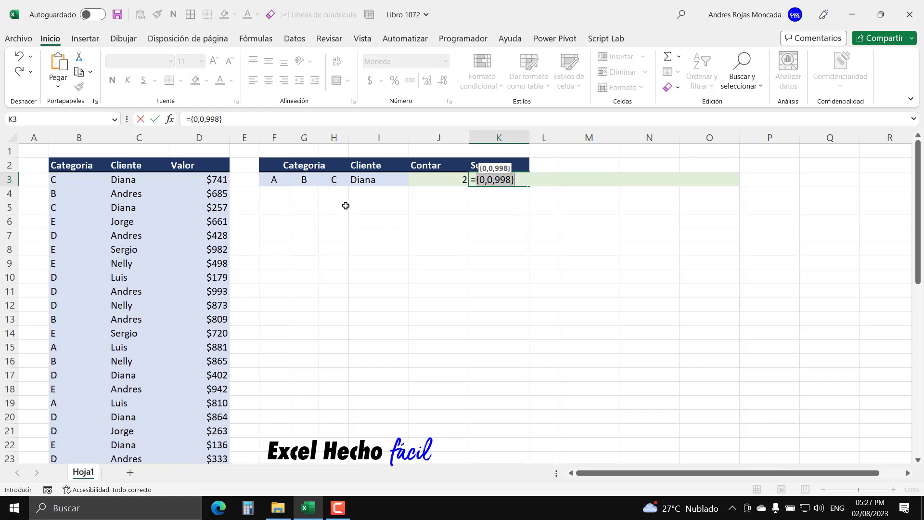
key(ctrl+z)
Wrap the SUMAR.SI.CONJUNTO formula in K3 in SUMAPRODUCTO and enter it
click(476, 181)
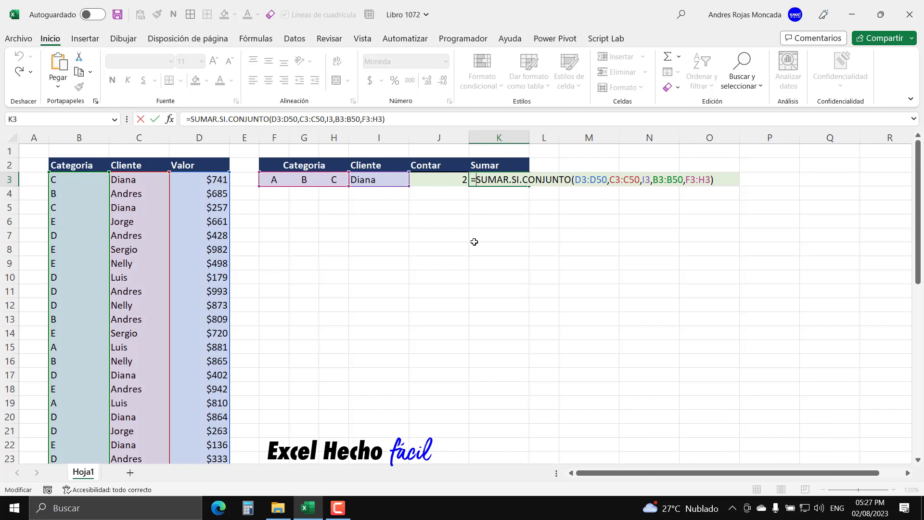
text(sum)
key(Down)
key(Down)
key(Down)
key(Tab)
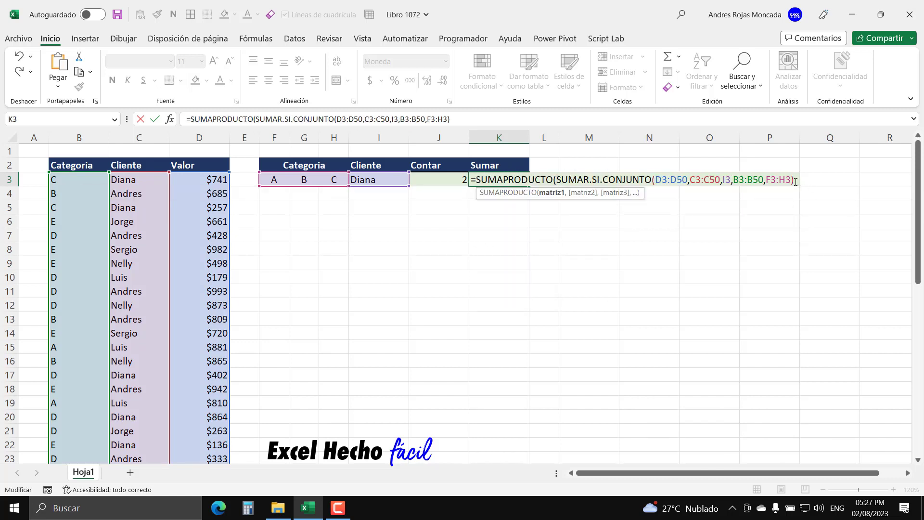
key(Return)
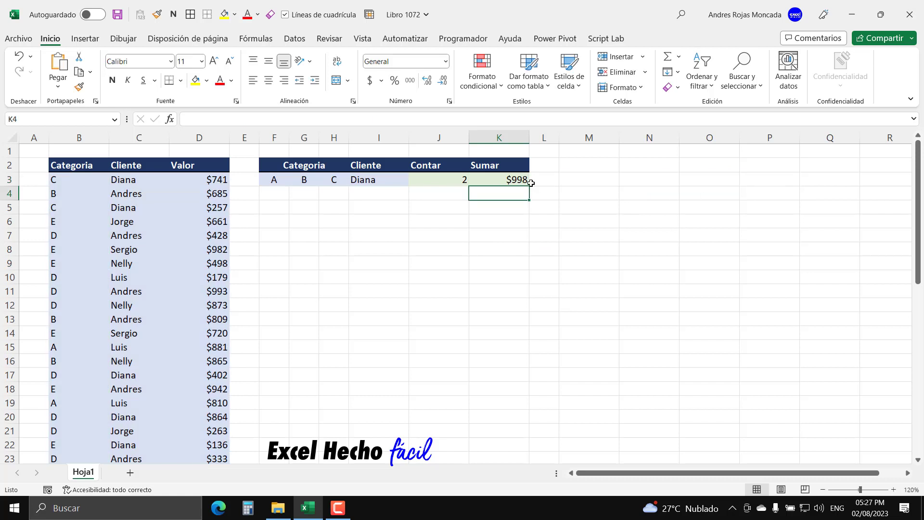
Filter the data table to only the client named in I3, and select that client's category C values to check the sum
click(518, 179)
click(146, 165)
key(ctrl+shift+l)
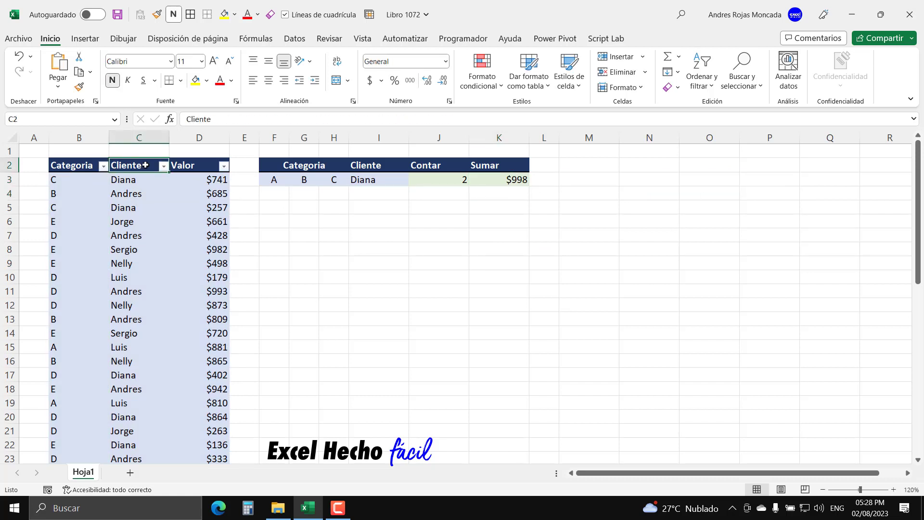
click(163, 166)
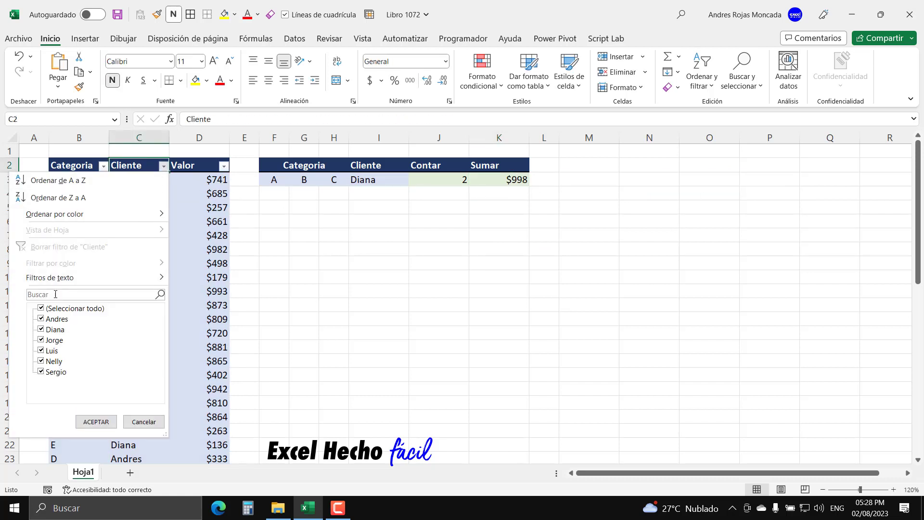
click(42, 308)
click(42, 330)
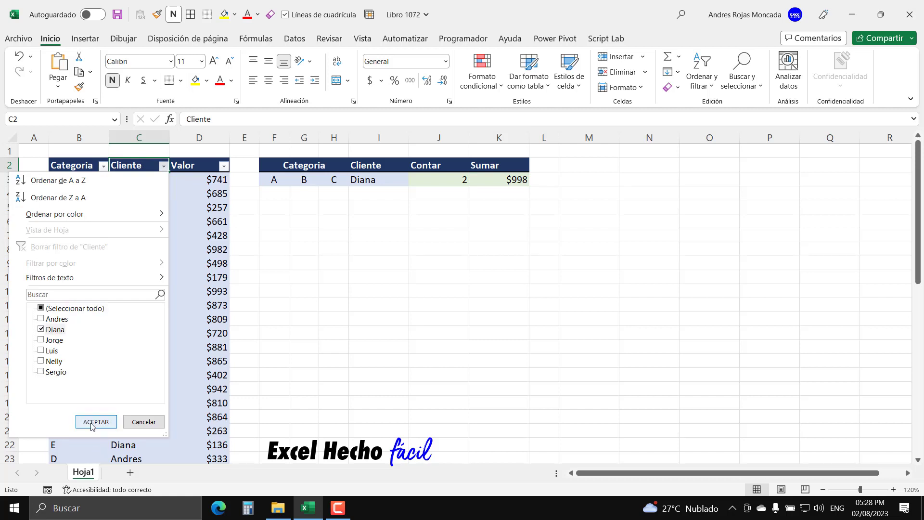
click(96, 421)
drag(64, 182, 213, 194)
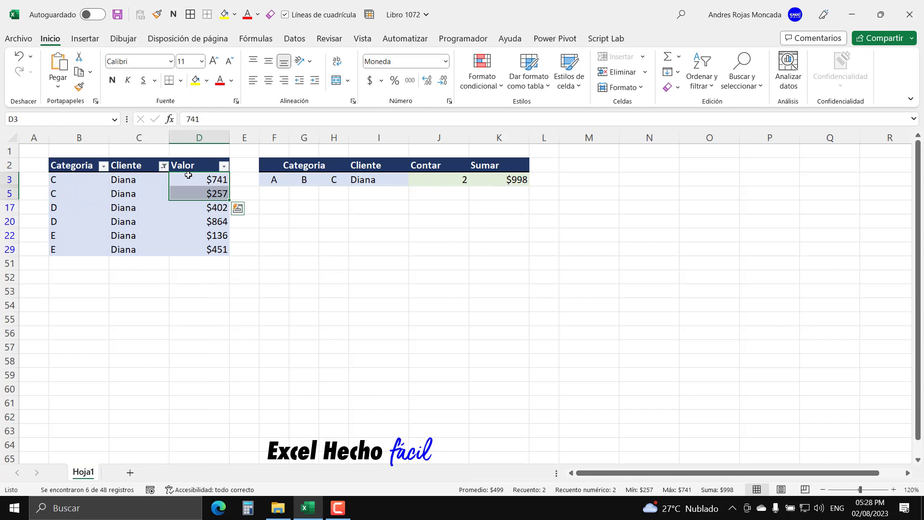
Remove the filter from the data table and enter the header Regla C1 in M2
click(144, 168)
key(ctrl+shift+l)
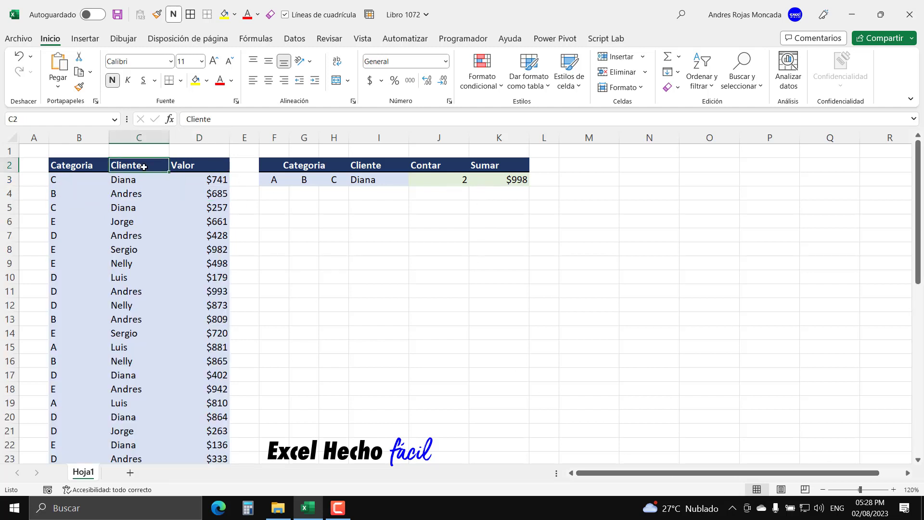
click(588, 163)
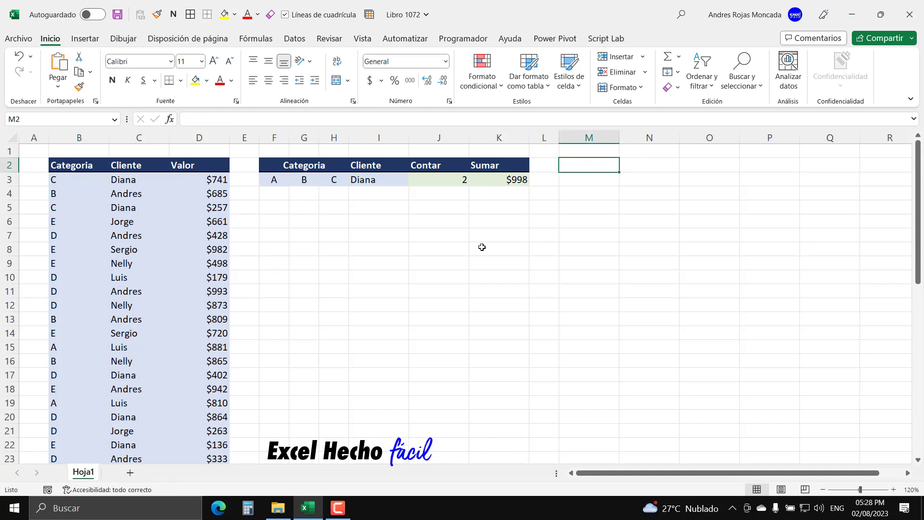
text(Re)
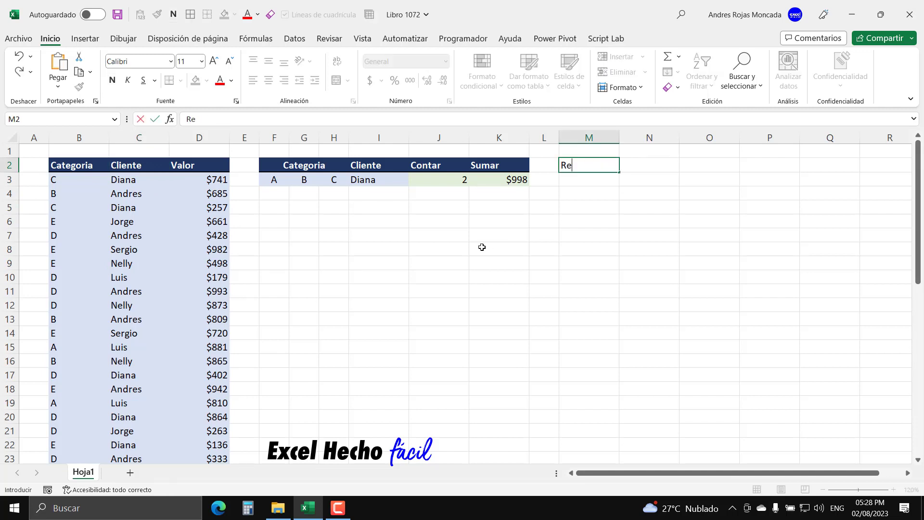
text(gla C1)
key(Return)
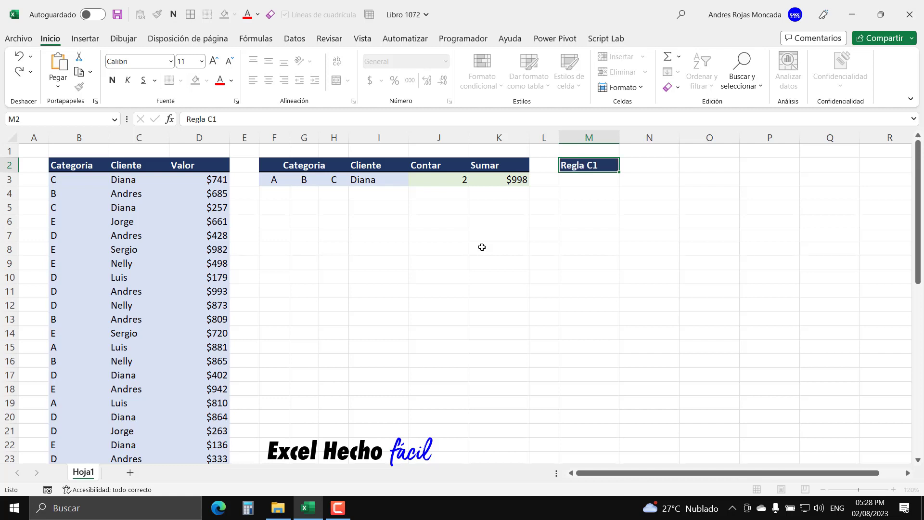
Copy the header format of K2 to M2 and extend the header series across to O2
click(490, 165)
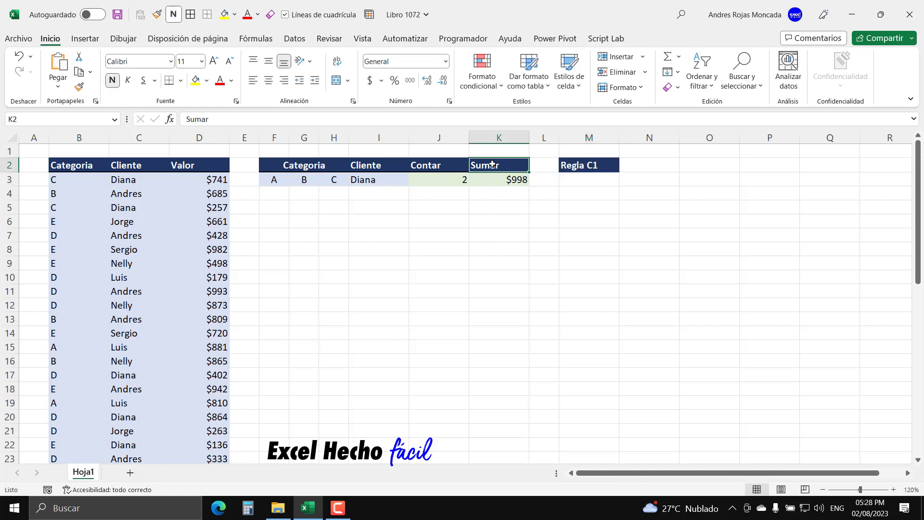
click(80, 87)
click(599, 166)
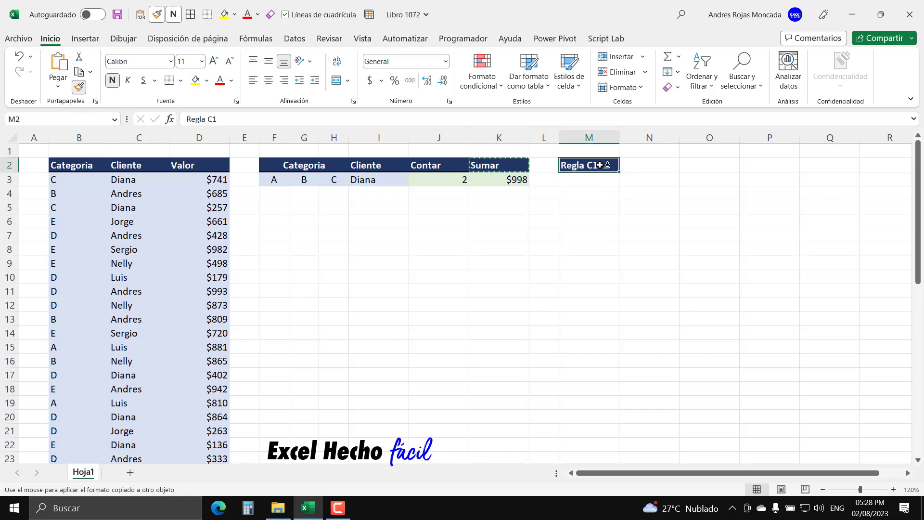
drag(620, 172, 740, 172)
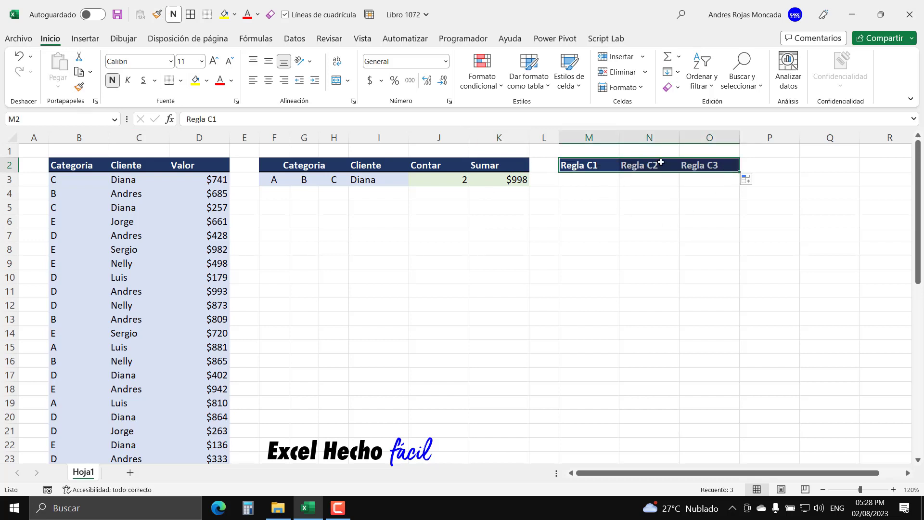
Fill cells M3:O3 with the light blue used in the data table
drag(608, 181, 695, 179)
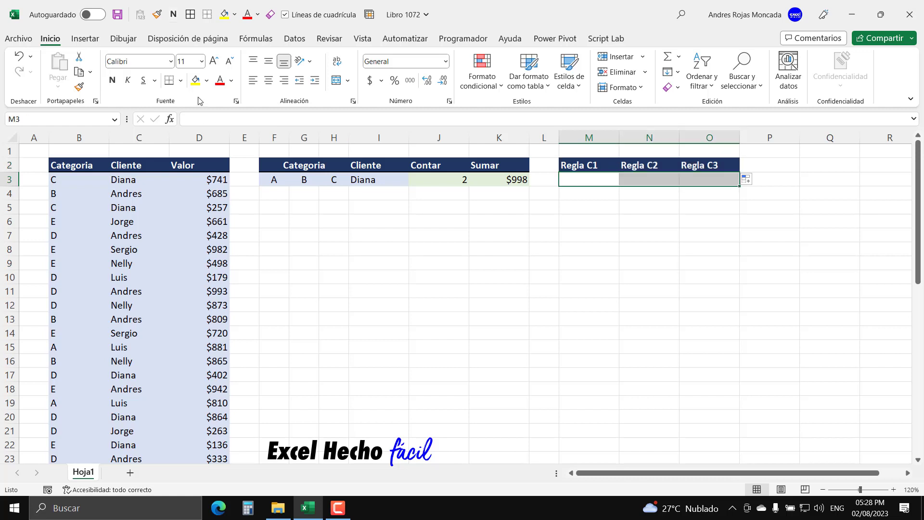
click(207, 80)
click(233, 126)
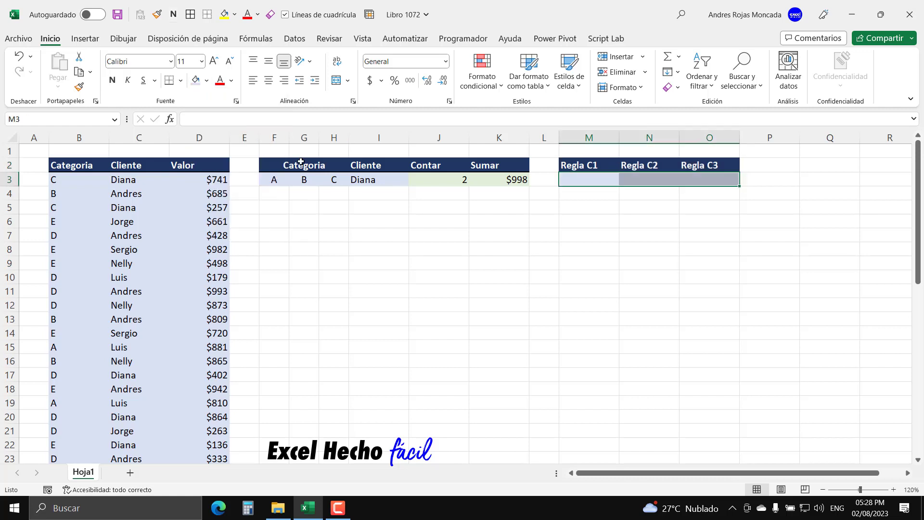
Build a client comparison in M3, =$C3=$I$3, with column C locked and I3 fully absolute
click(583, 182)
text(=)
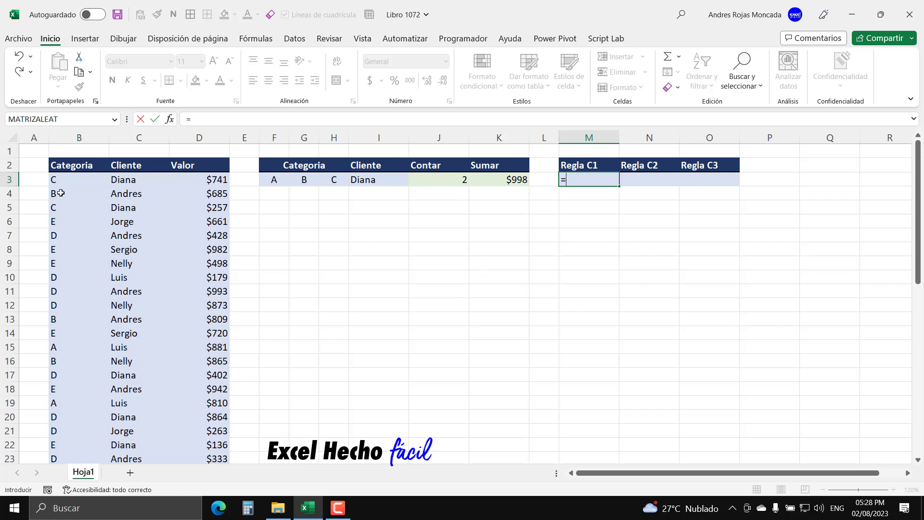
click(124, 181)
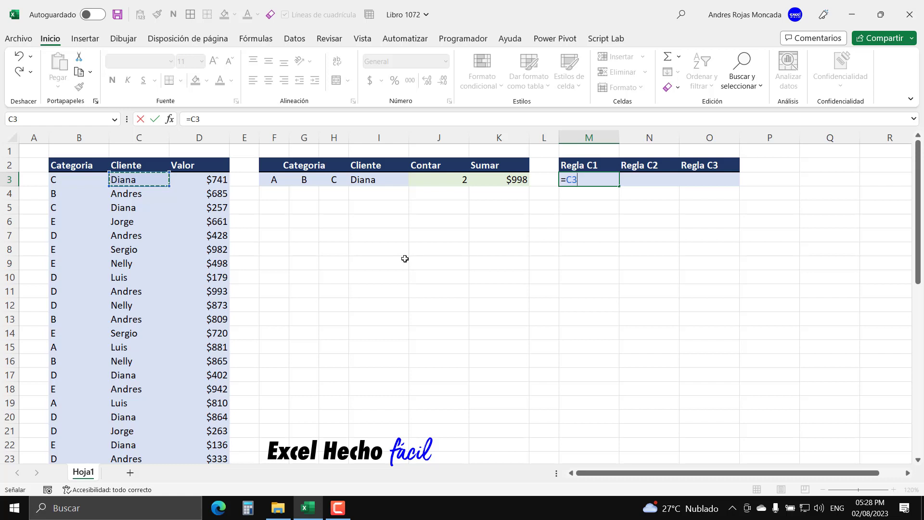
key(F4)
key(F4)
key(F4)
click(577, 181)
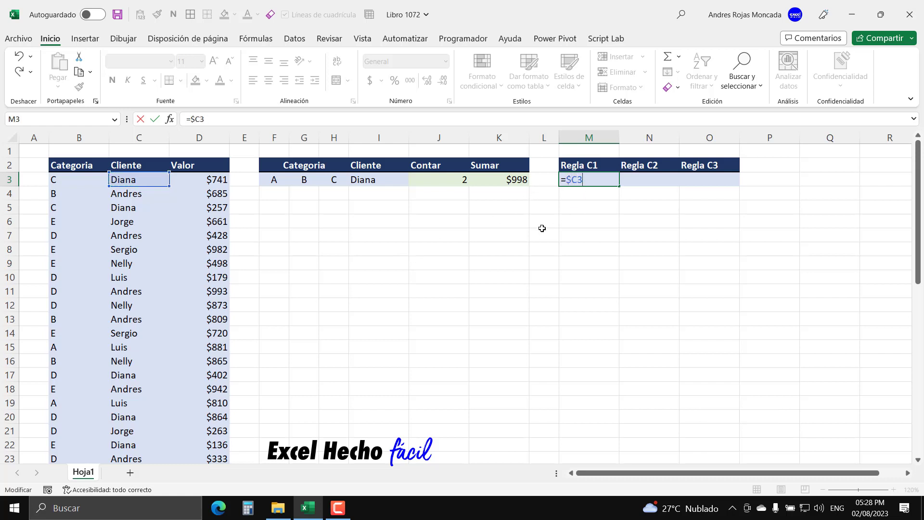
text(=)
click(401, 180)
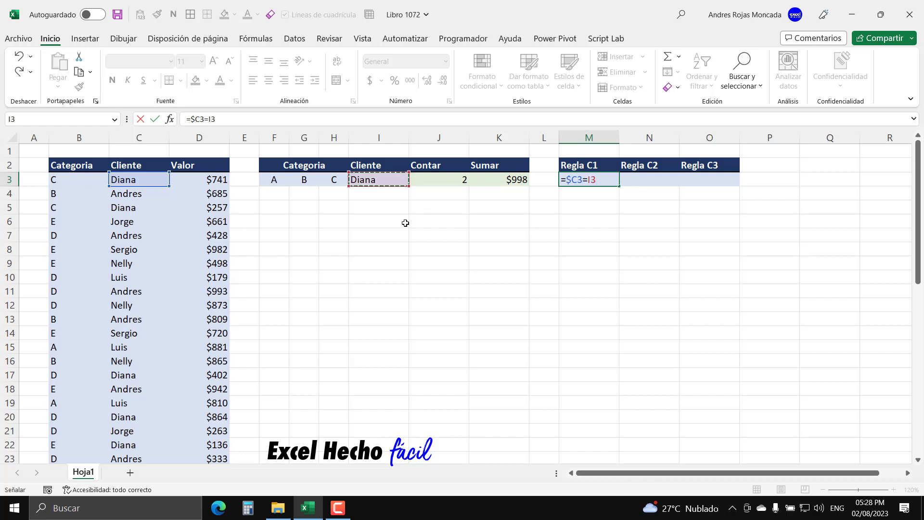
key(F4)
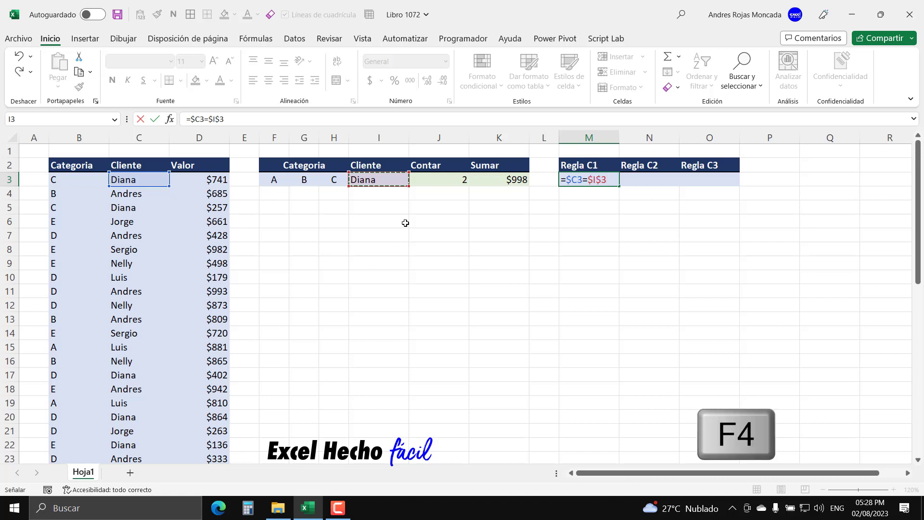
Wrap the client comparison in M3 in a Y function, check its logical value, and begin the second argument
key(F2)
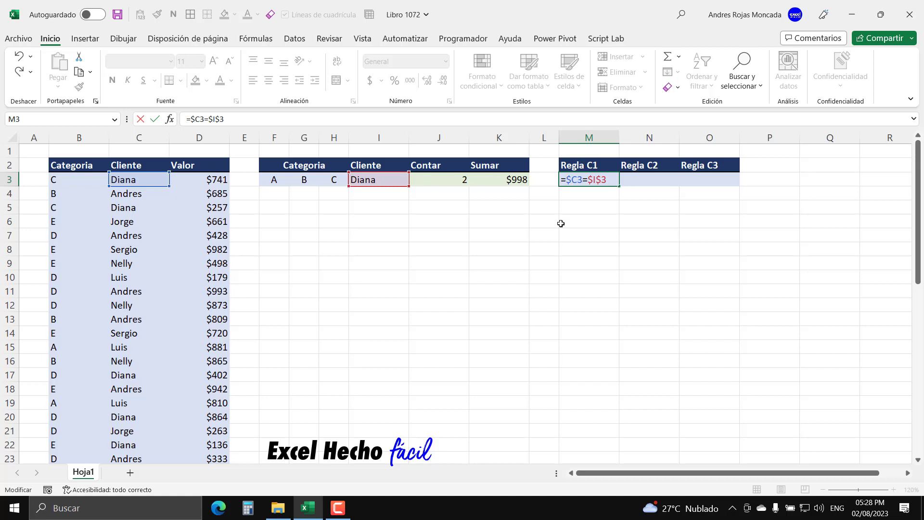
text(Y()
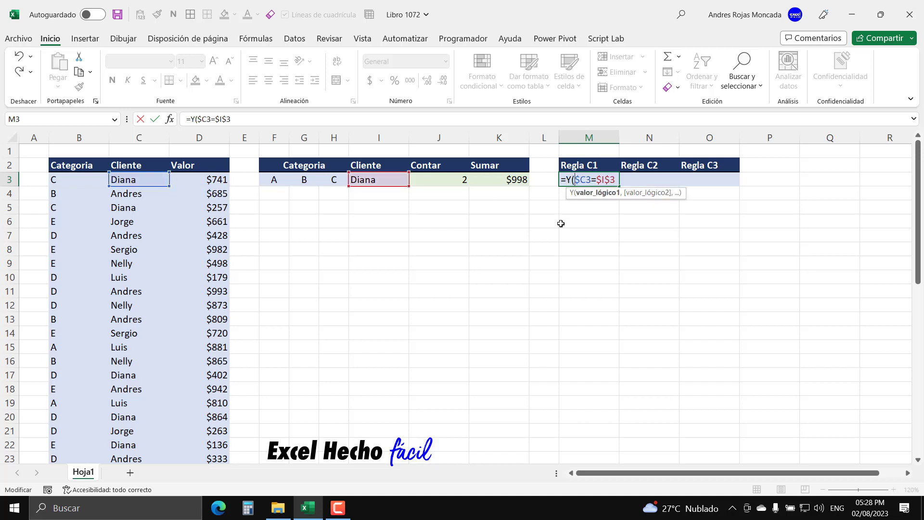
drag(575, 180, 623, 183)
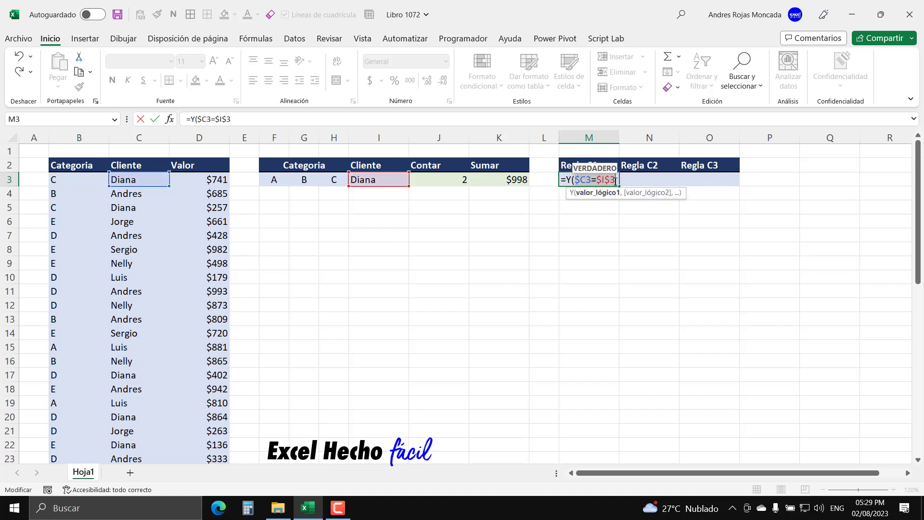
key(Right)
text(,)
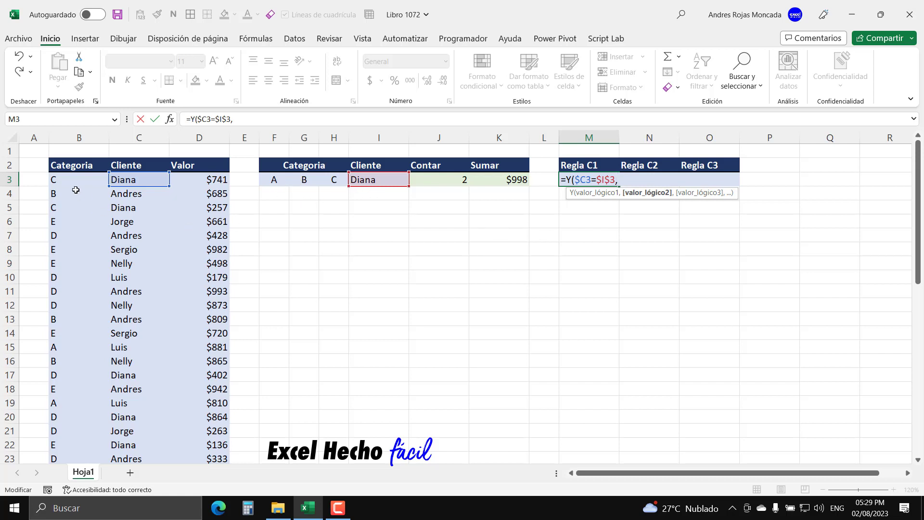
Add the category condition O($B3=$F$3:$H$3) as the second argument of the Y function in M3
text(O()
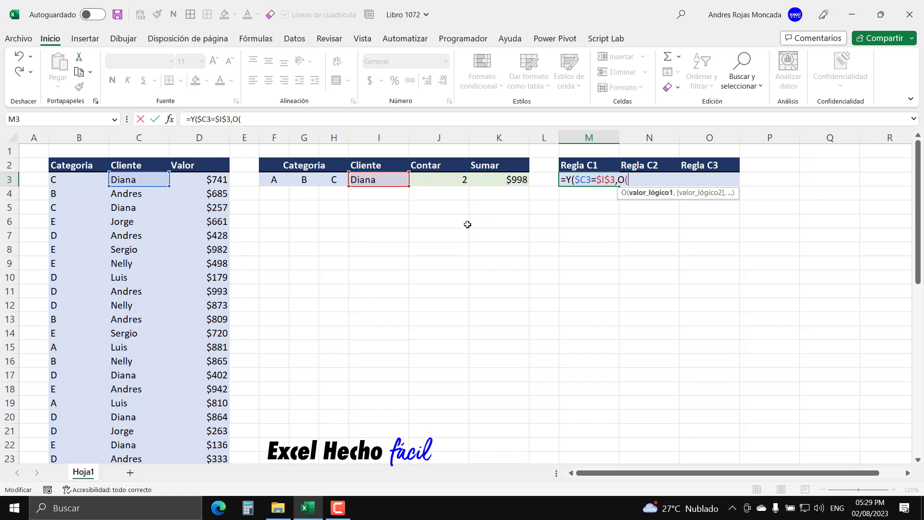
click(72, 180)
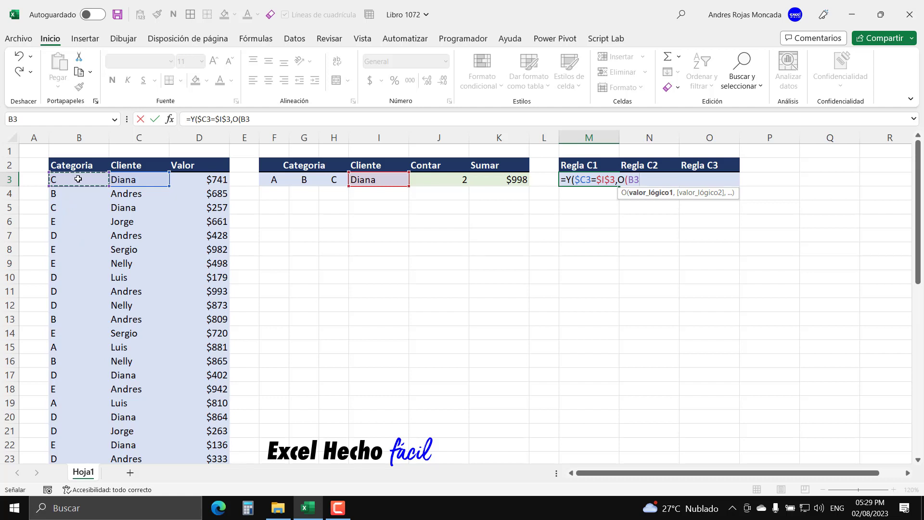
key(F4)
key(F4)
key(F4)
text(=)
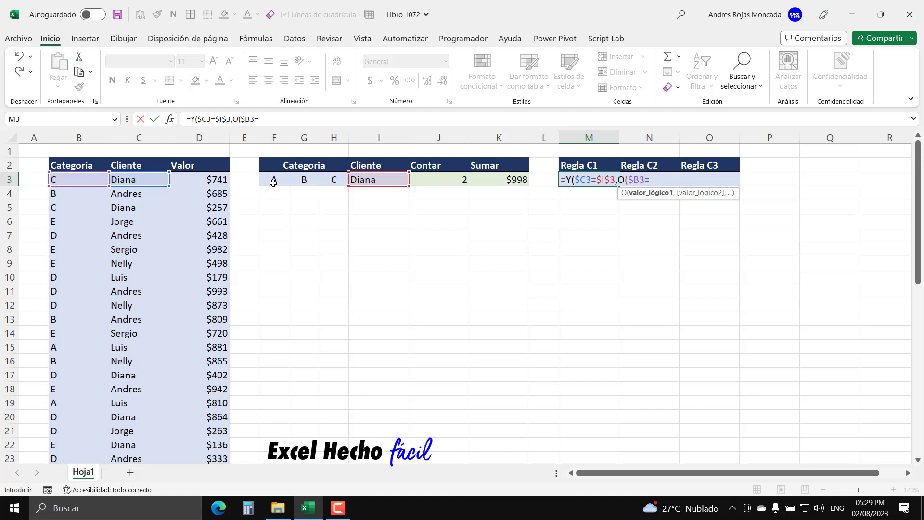
drag(272, 181, 329, 181)
key(F4)
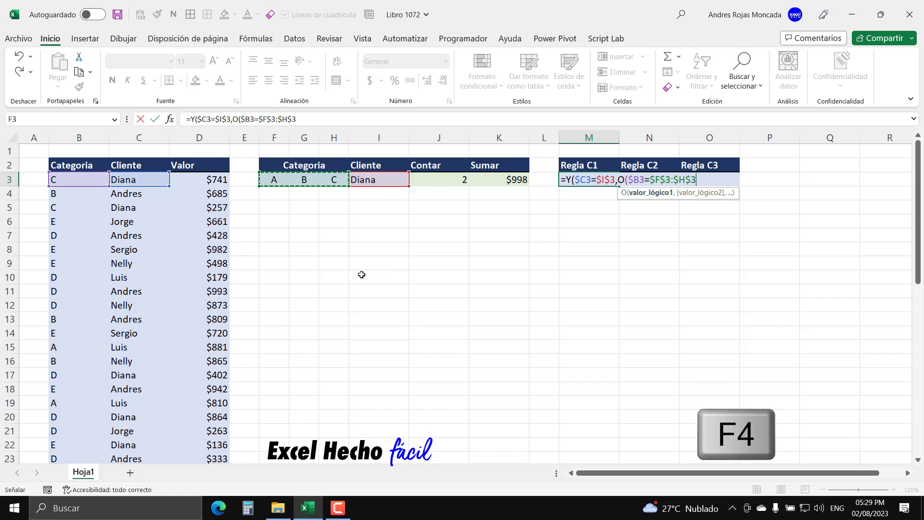
text())
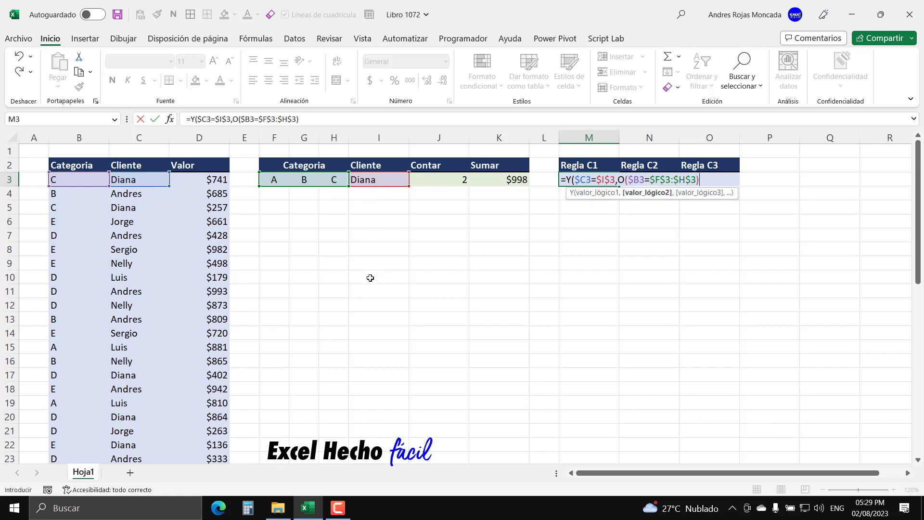
Preview the evaluated category comparison and the evaluated O function in M3, restoring the formula after each
click(626, 181)
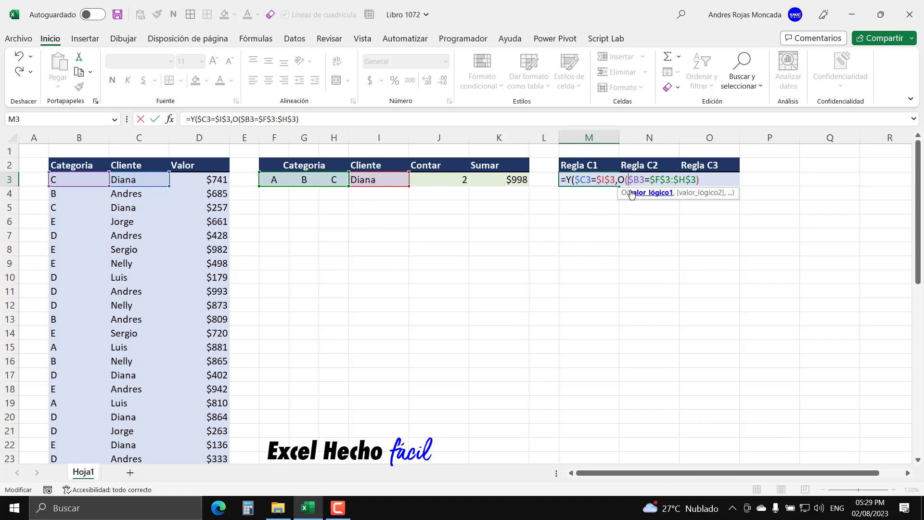
click(631, 193)
key(F9)
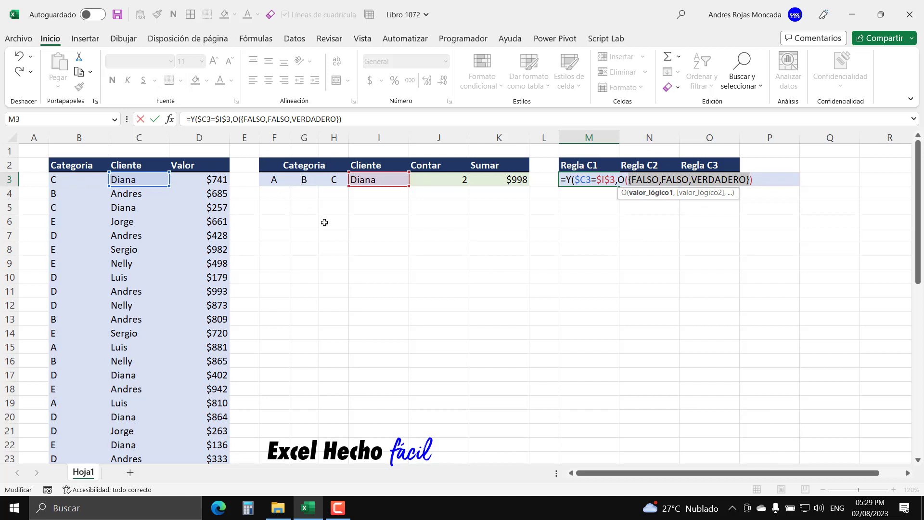
key(ctrl+z)
drag(701, 181, 619, 182)
key(F9)
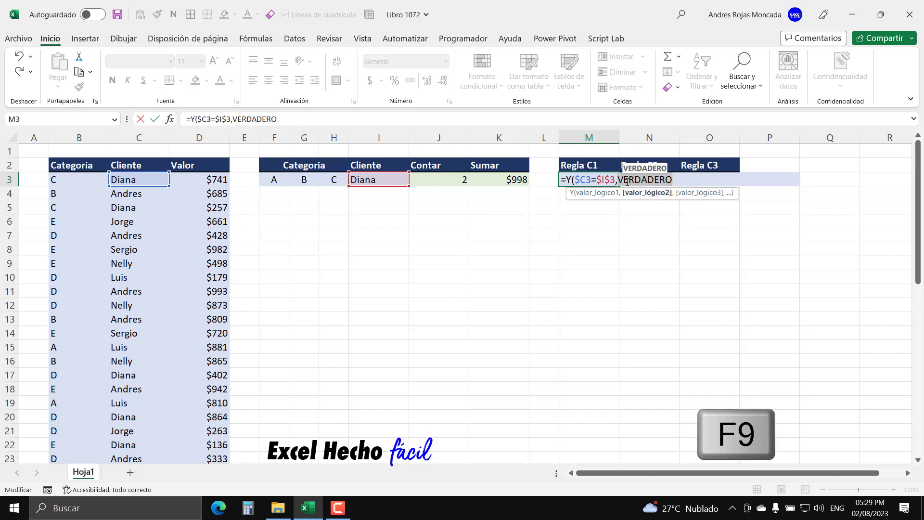
key(ctrl+z)
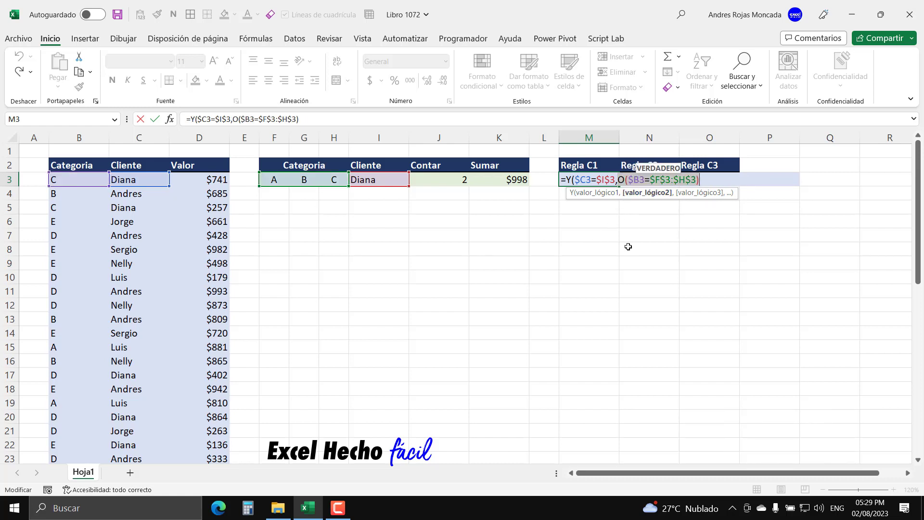
Close the Y function in M3, preview its evaluated result, and enter the restored formula =Y($C3=$I$3,O($B3=$F$3:$H$3))
key(End)
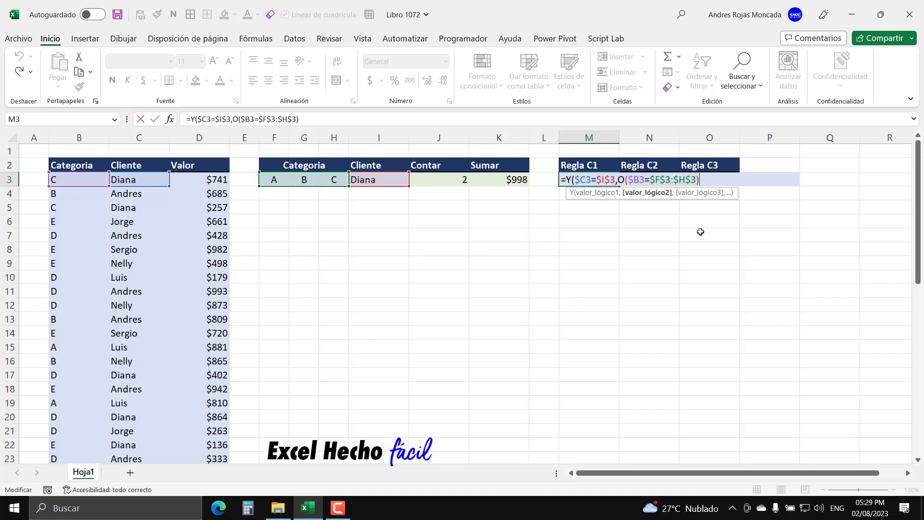
text())
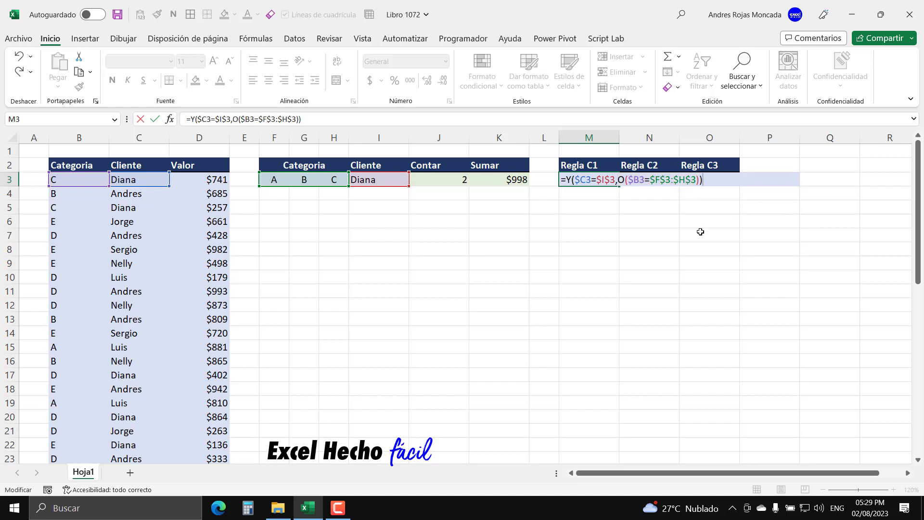
key(F9)
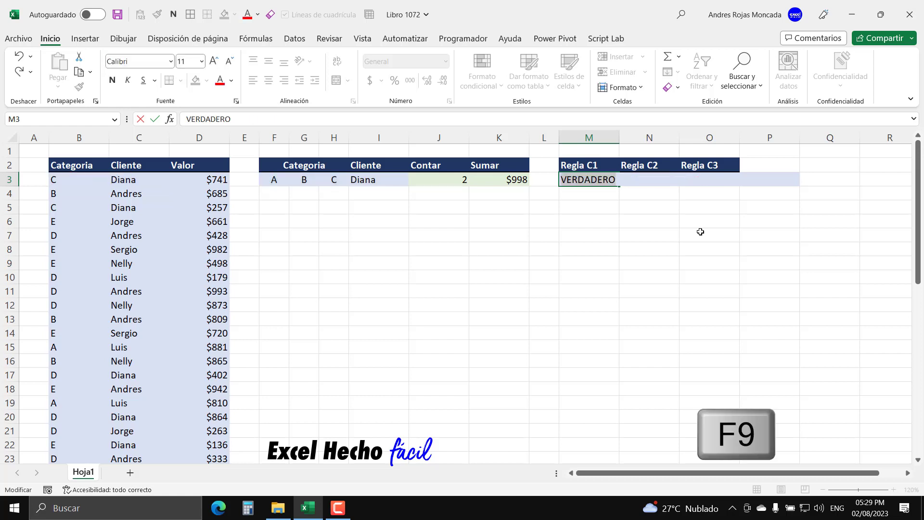
key(ctrl+z)
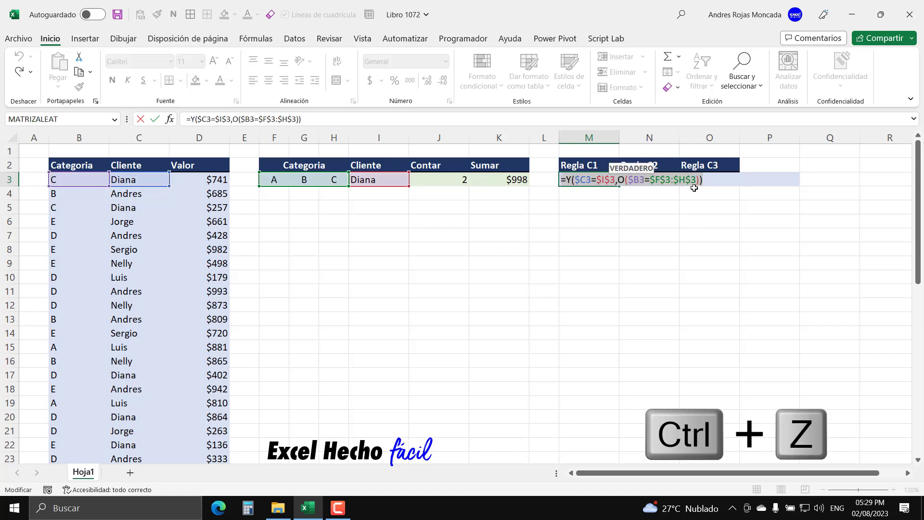
key(Return)
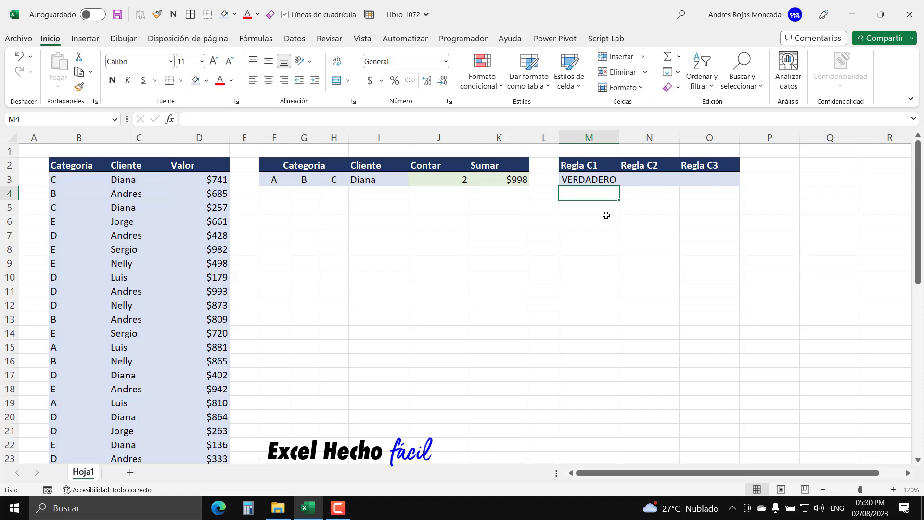
Fill the M3 formula across to column O and down to row 50
click(599, 176)
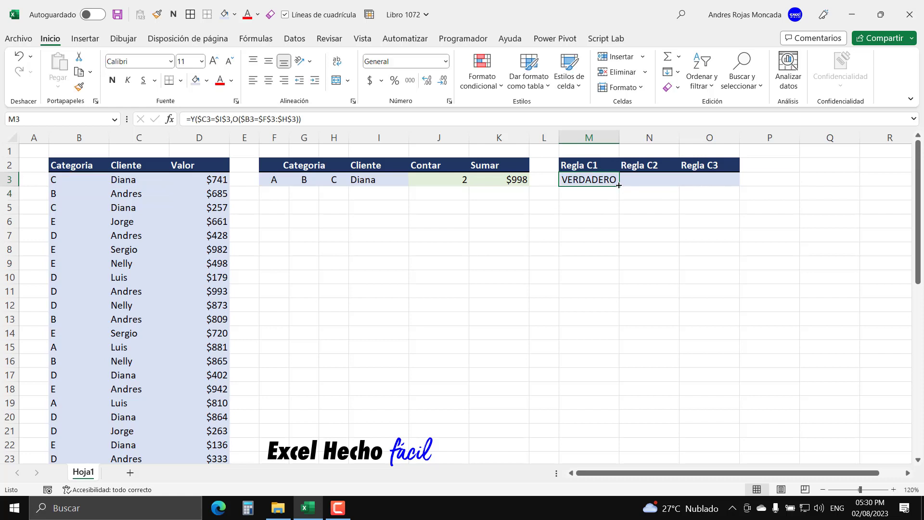
drag(618, 184, 723, 437)
scroll(657, 353, up, 10)
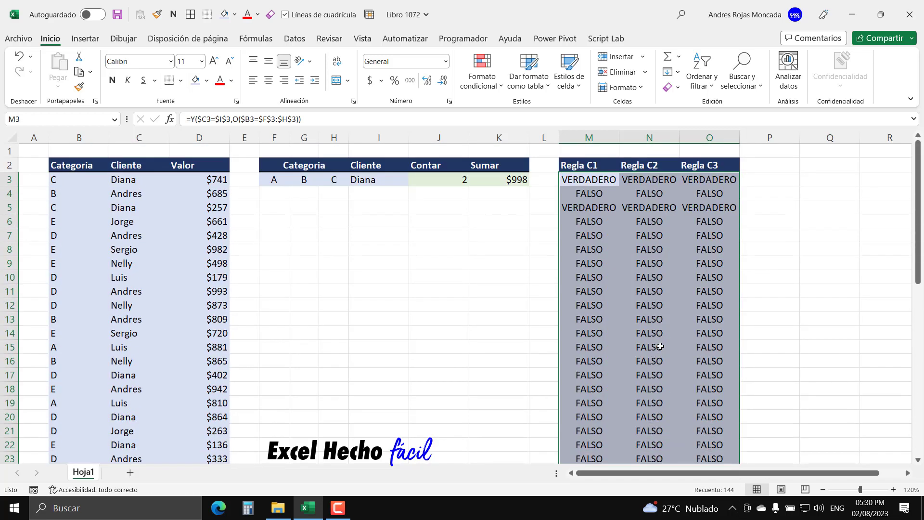
click(585, 181)
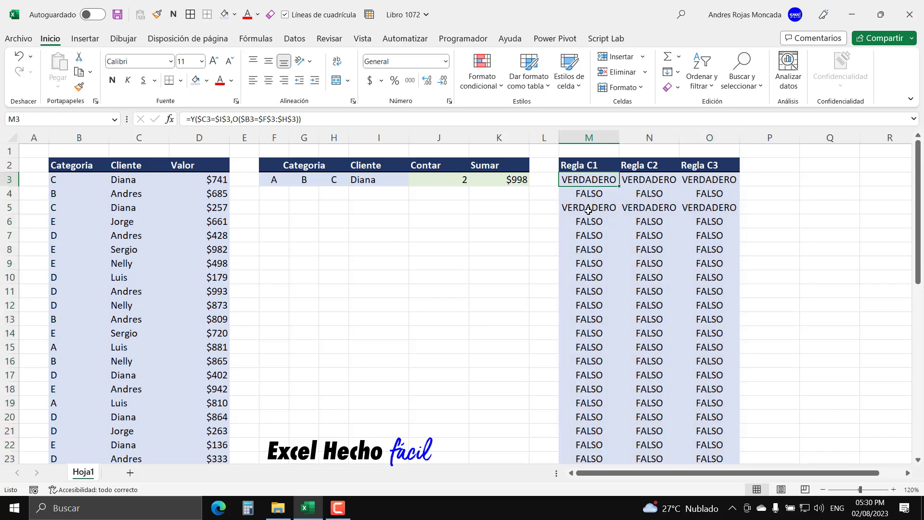
Copy the complete formula text from M3, leaving the cell unchanged
key(F2)
drag(714, 183, 521, 187)
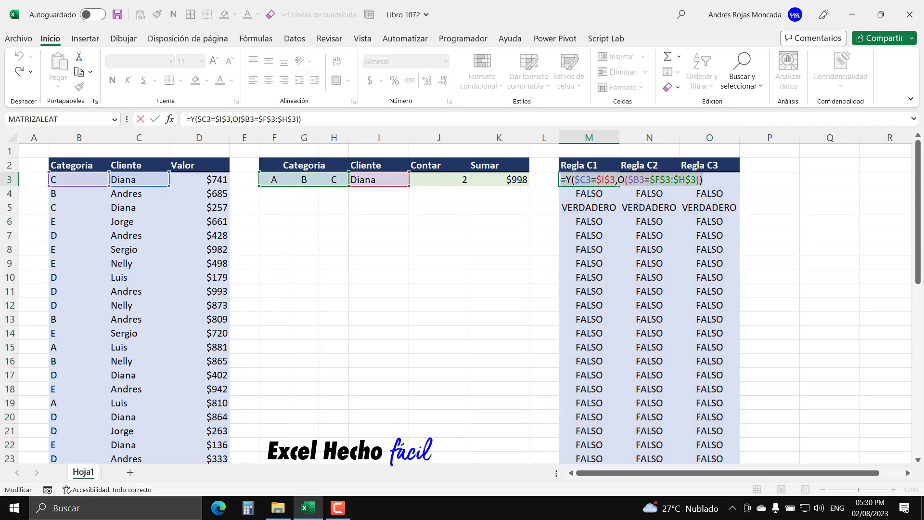
key(ctrl+c)
key(Escape)
Create a formula-based conditional formatting rule for B3:D50 with the copied formula =Y($C3=$I$3,O($B3=$F$3:$H$3))
click(74, 183)
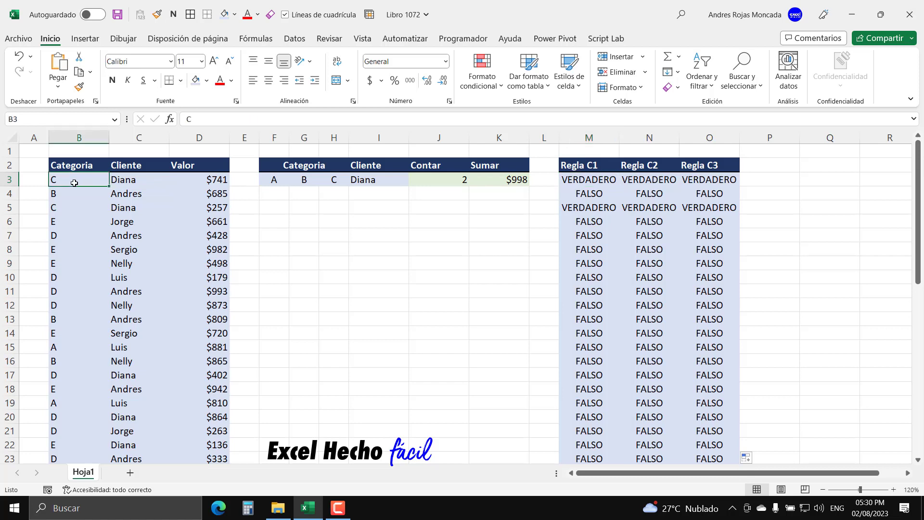
key(ctrl+shift+Right)
key(ctrl+shift+Down)
key(ctrl+BackSpace)
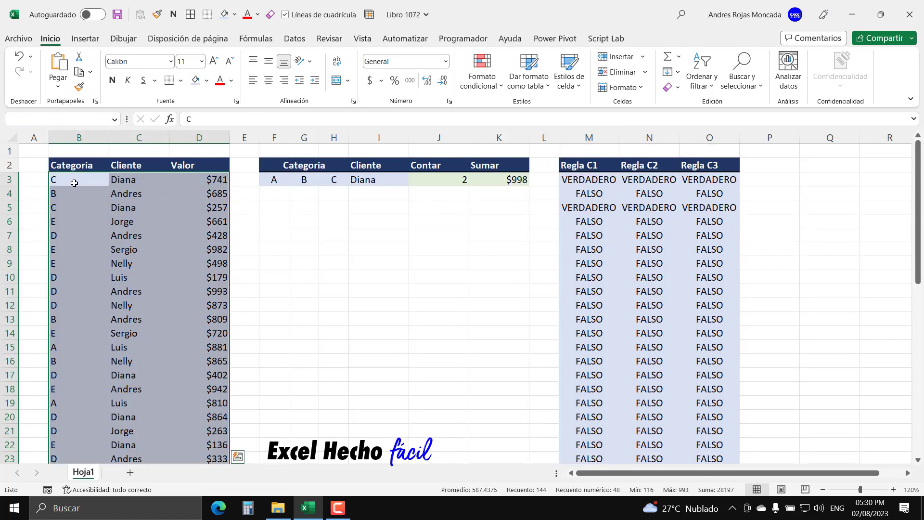
click(482, 72)
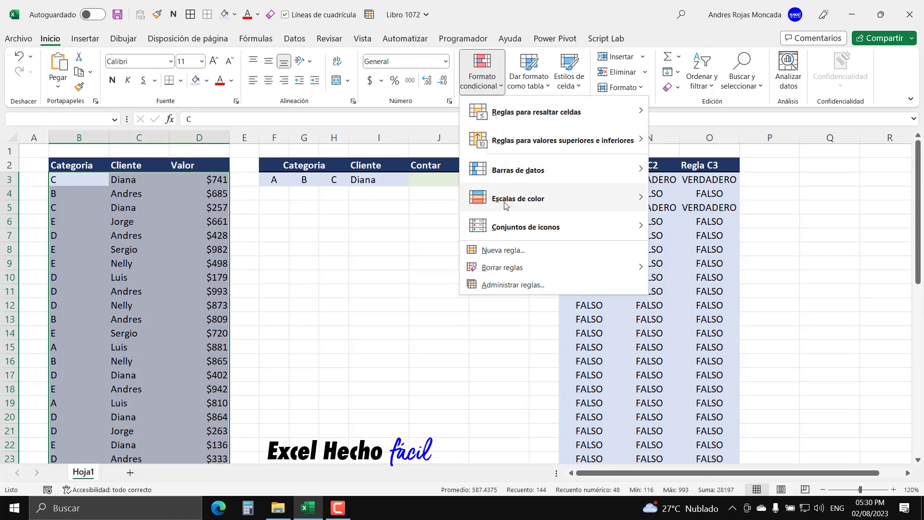
click(501, 250)
click(433, 253)
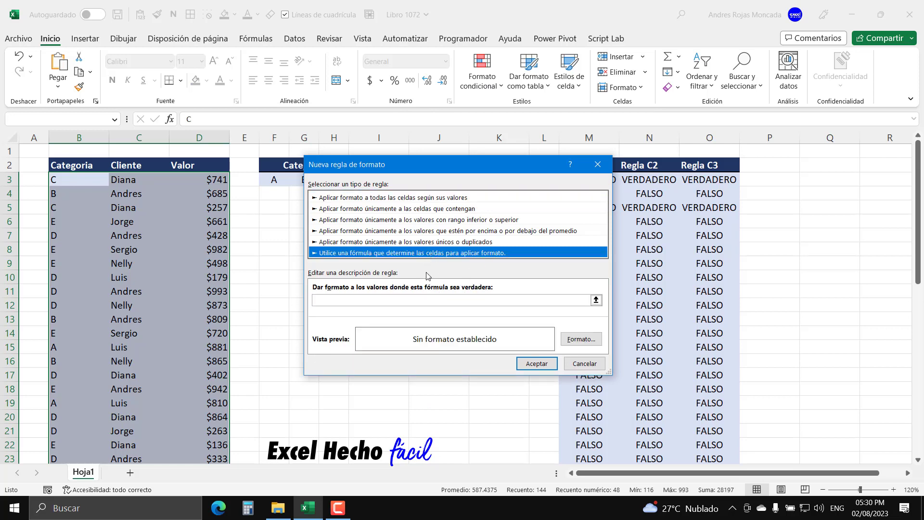
click(421, 299)
key(ctrl+v)
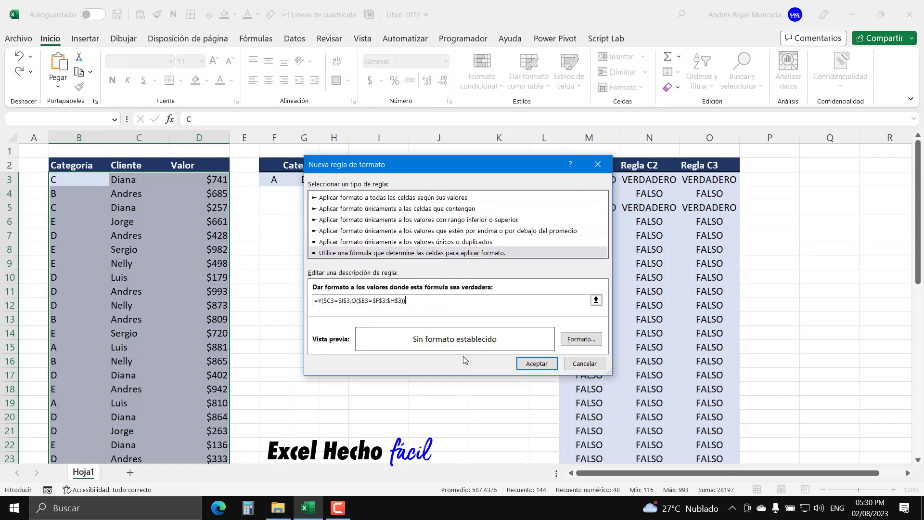
Give the new formatting rule a yellow fill and apply it to the data table
click(588, 346)
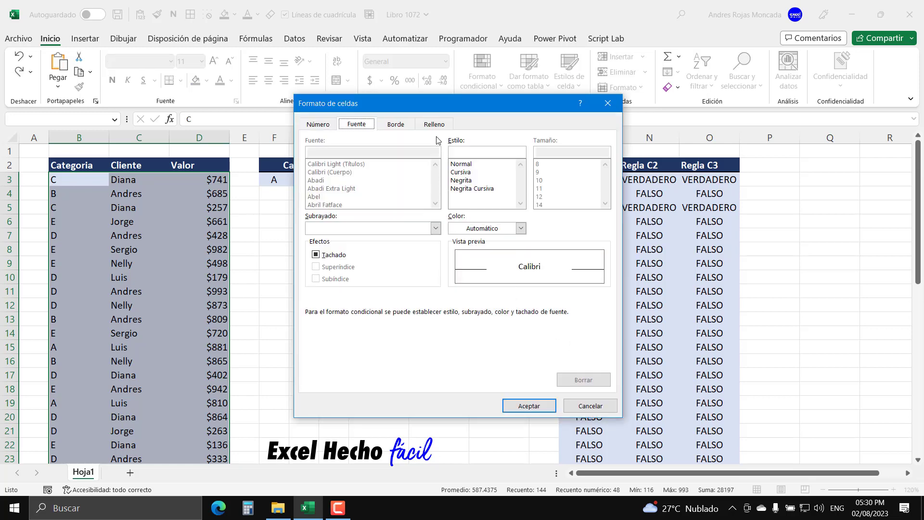
click(436, 125)
click(349, 239)
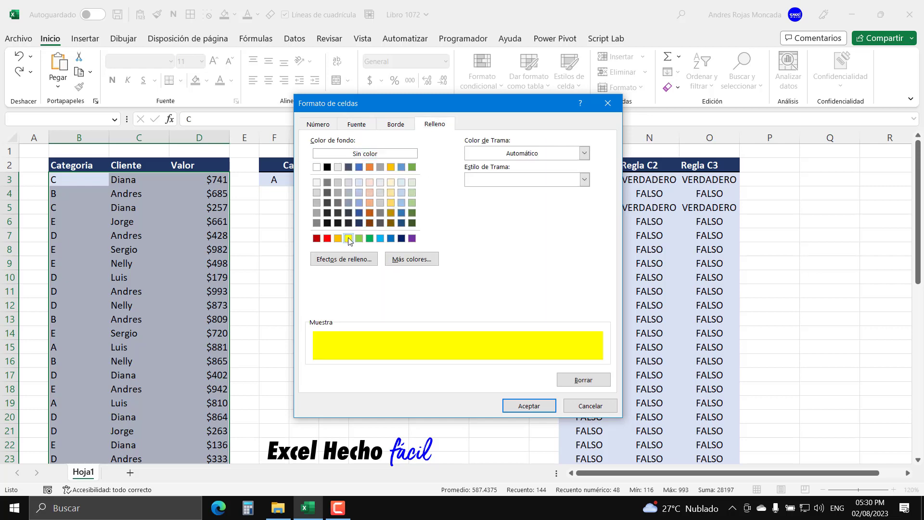
click(529, 405)
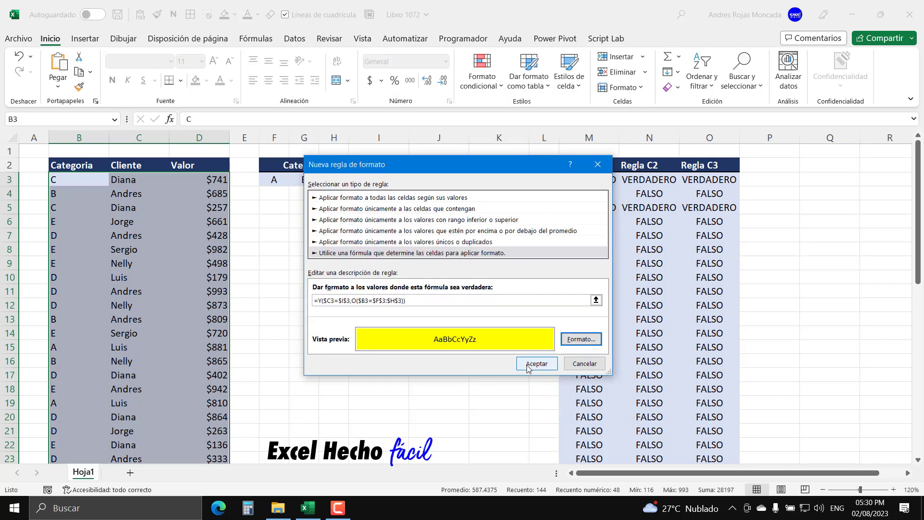
click(527, 365)
click(62, 187)
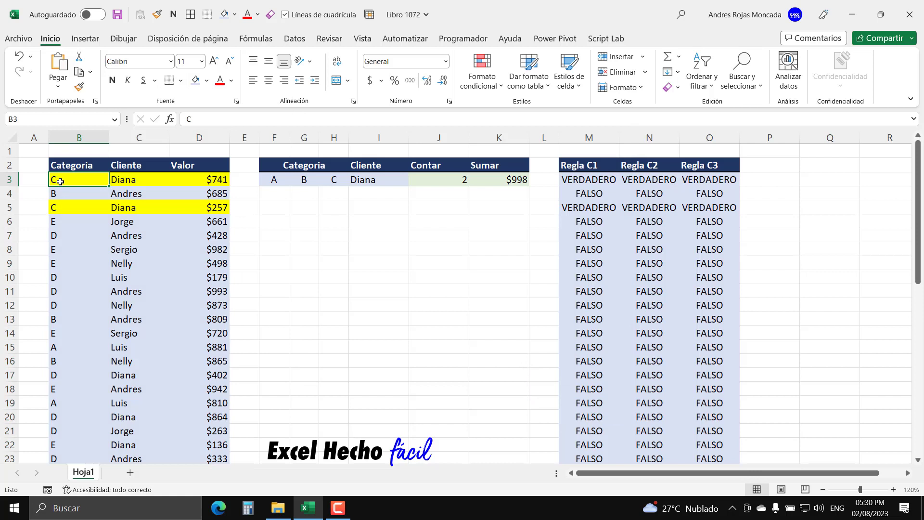
Add filters to the data table, show only the client named in I3, and select the highlighted rows to check them
click(145, 166)
key(ctrl+shift+l)
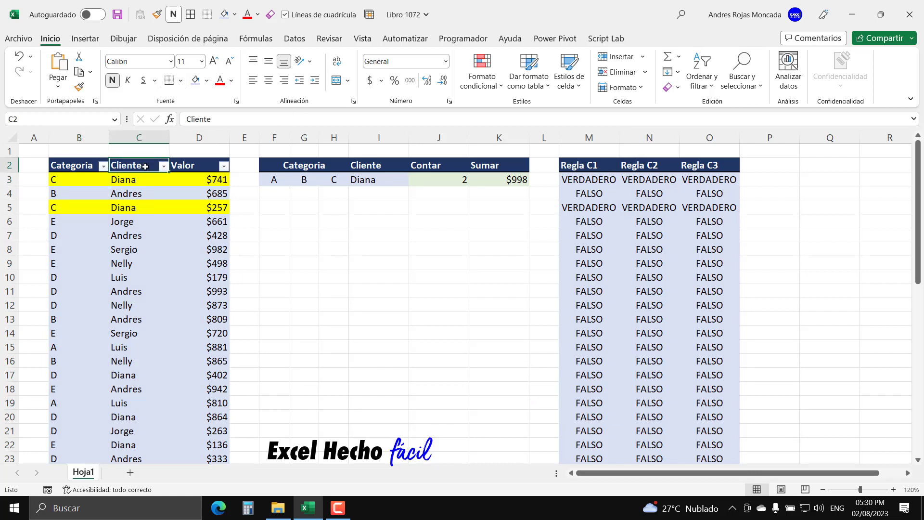
click(164, 166)
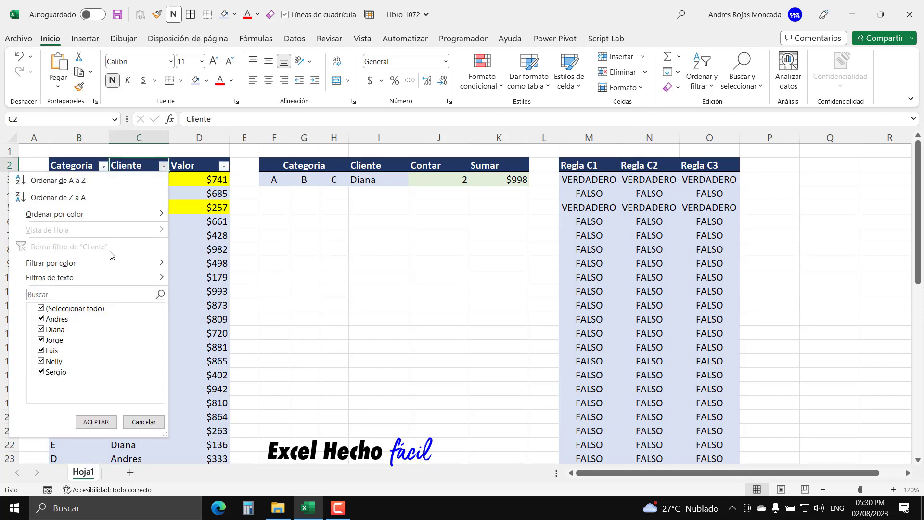
click(68, 309)
click(55, 329)
click(96, 422)
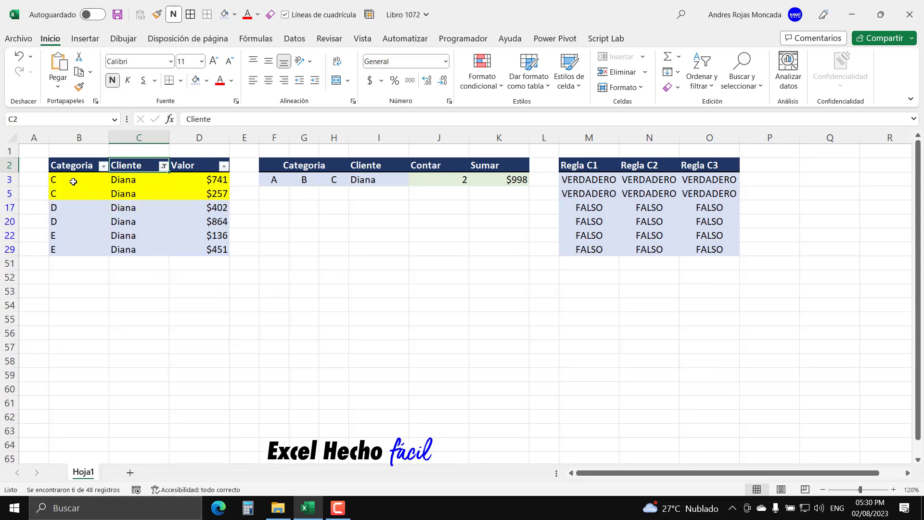
drag(73, 182, 212, 194)
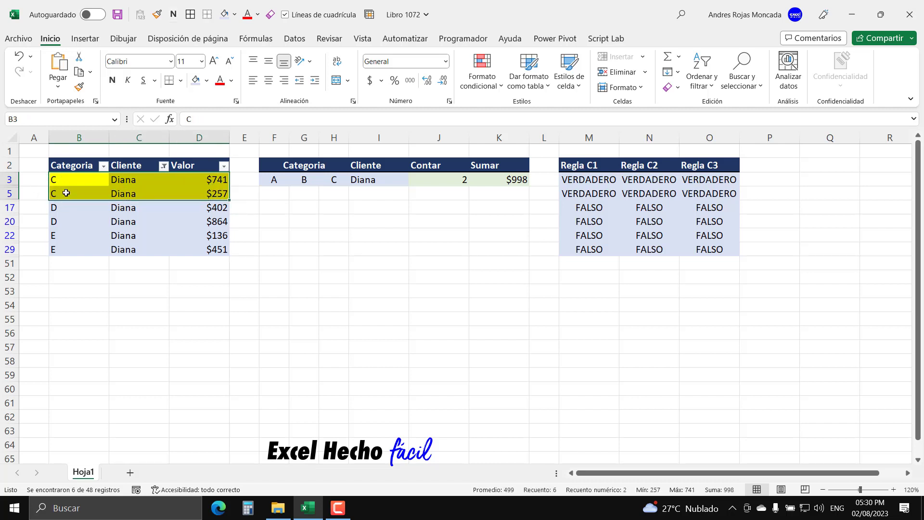
Test the highlighting with category E in F3 and with category D in H3, undoing each change
click(274, 180)
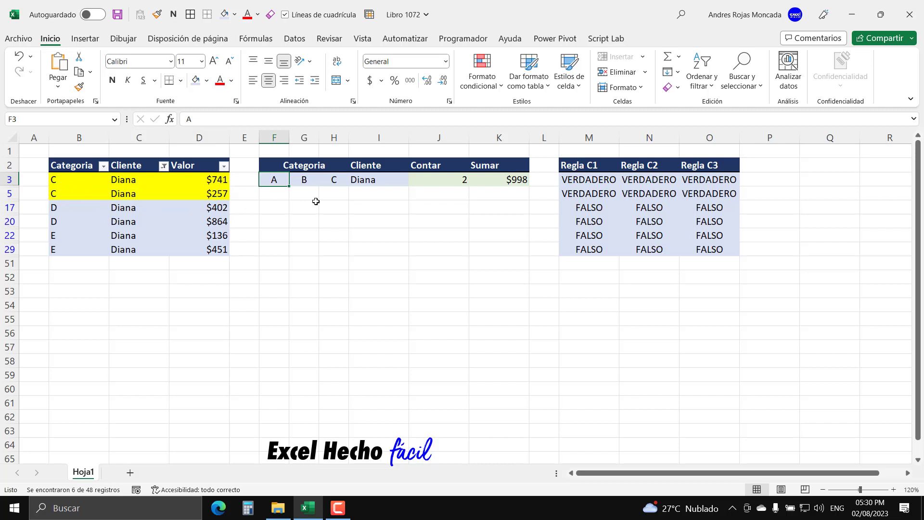
text(E)
key(Return)
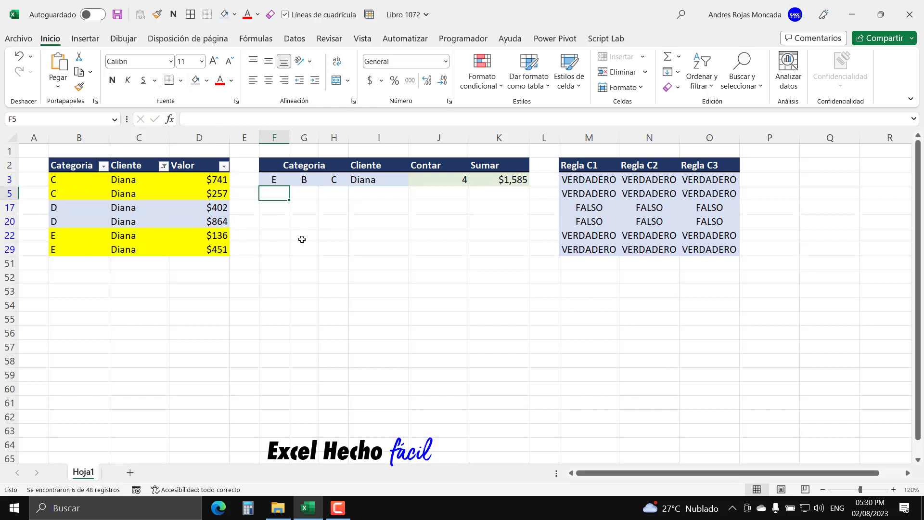
key(ctrl+z)
click(327, 181)
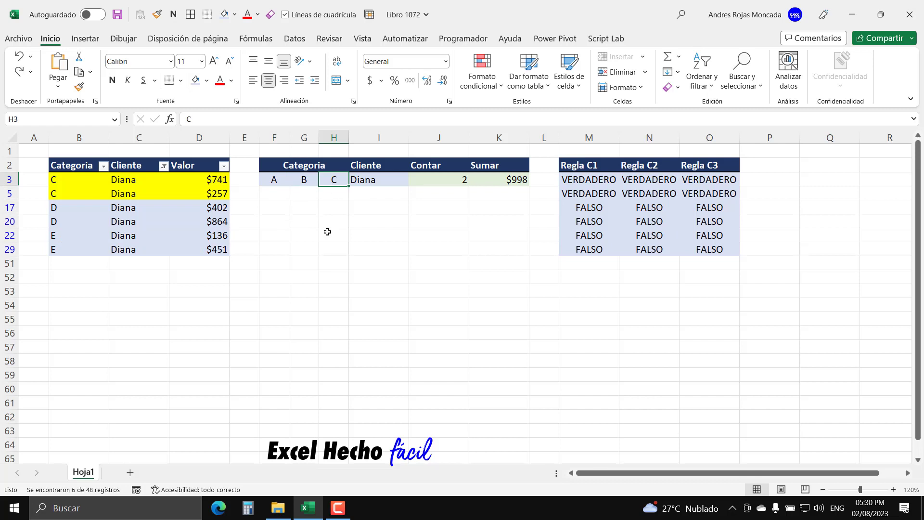
text(D)
key(Return)
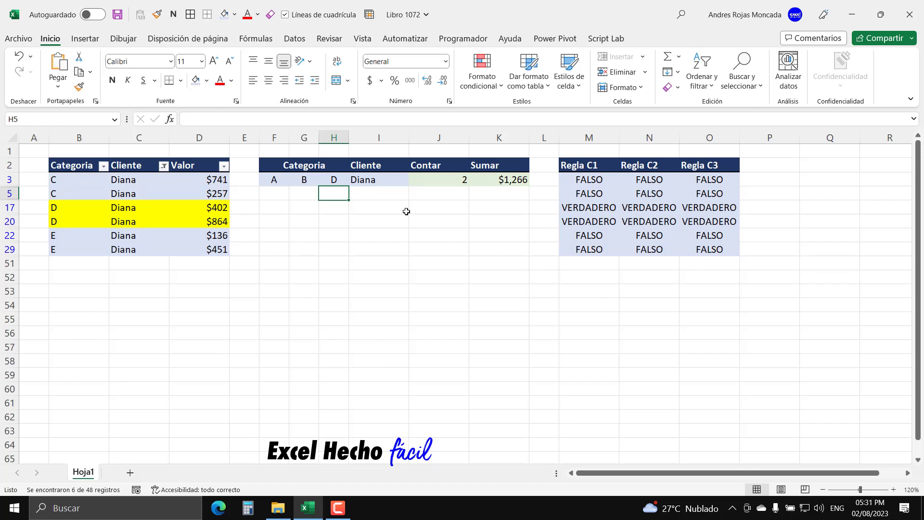
key(ctrl+z)
Remove the filters from the data table and choose the third client in the list of cell I3
click(130, 165)
key(ctrl+shift+l)
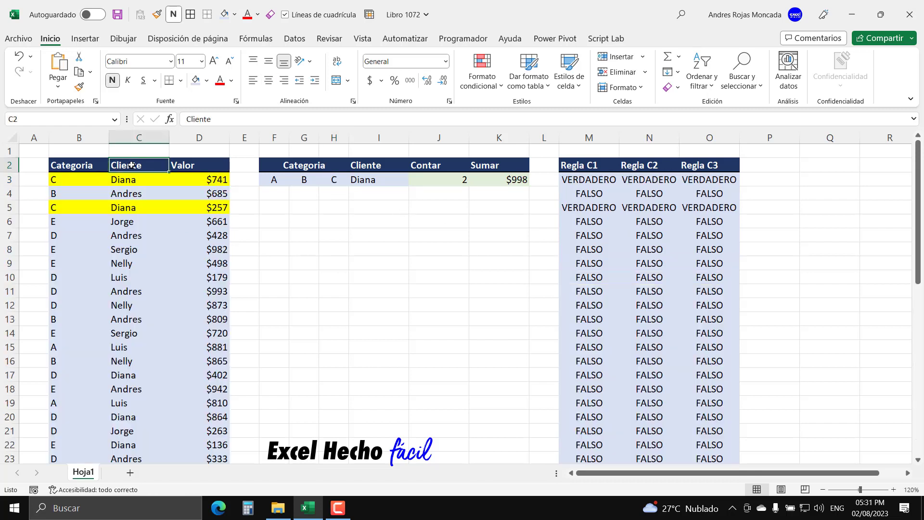
click(379, 180)
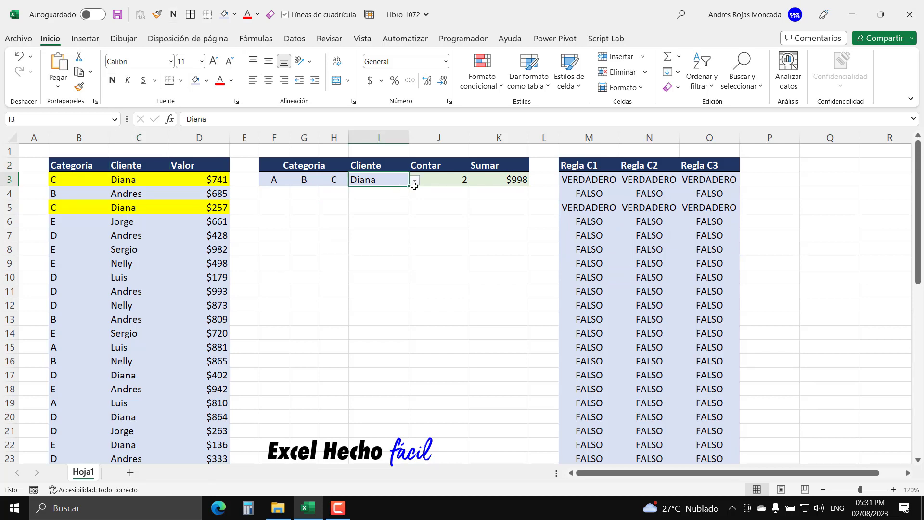
click(415, 180)
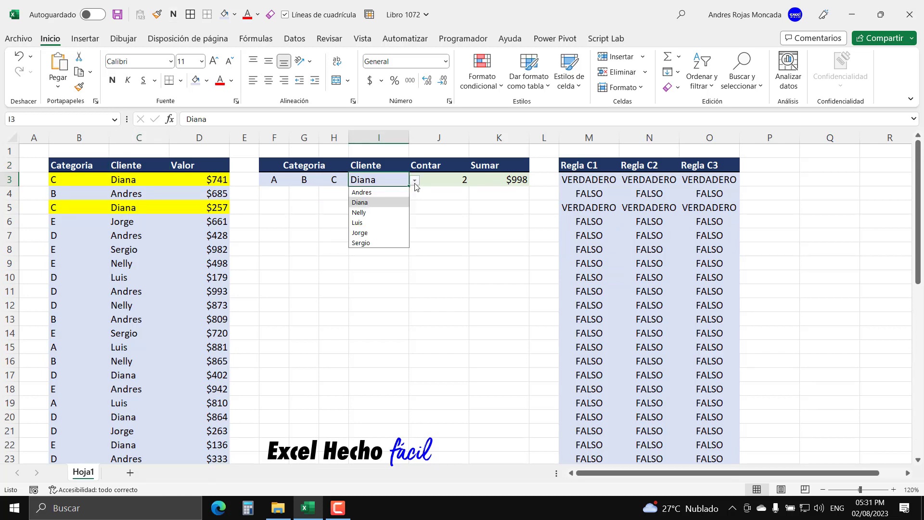
click(388, 213)
Examine the highlighted rows down to row 50 against the categories, client, count and sum in row 3
scroll(172, 279, down, 4)
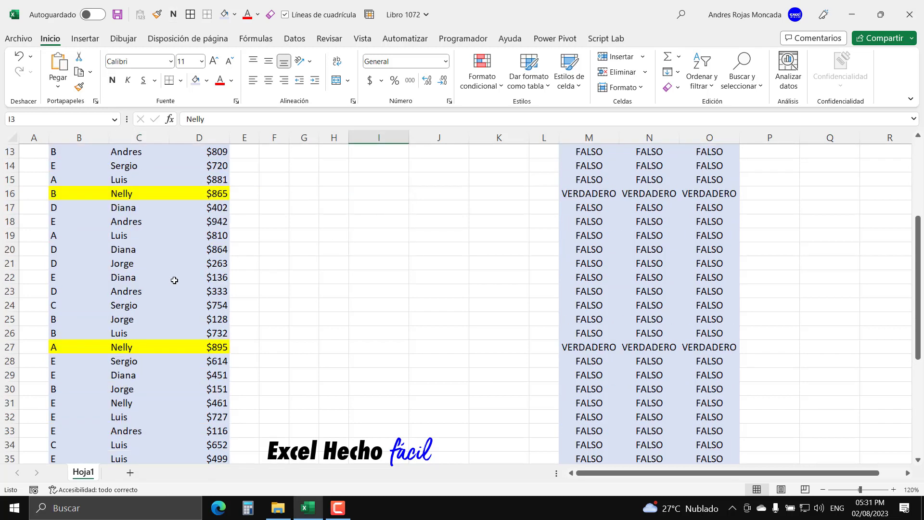
scroll(174, 280, up, 4)
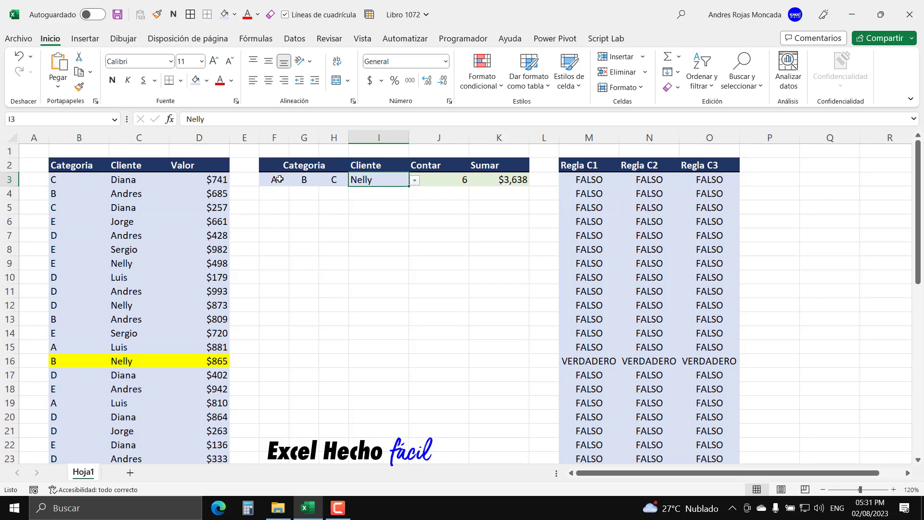
scroll(174, 298, down, 2)
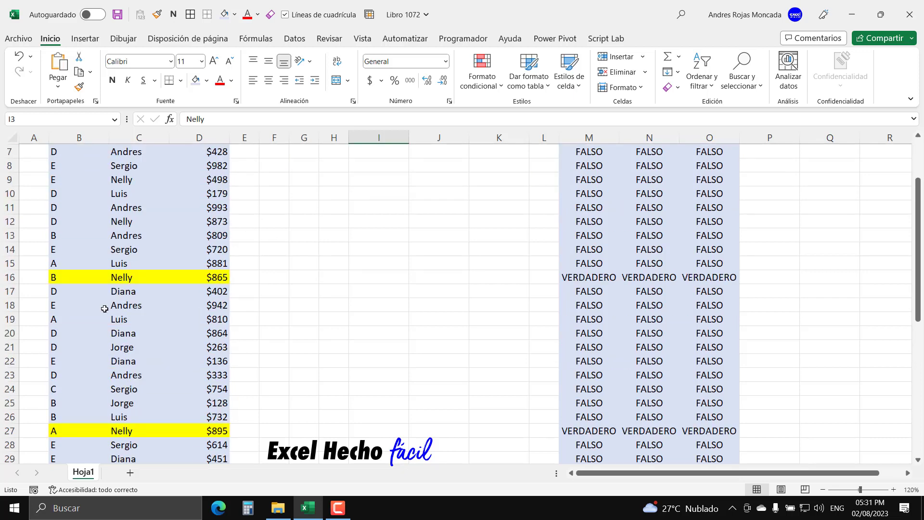
scroll(144, 240, down, 3)
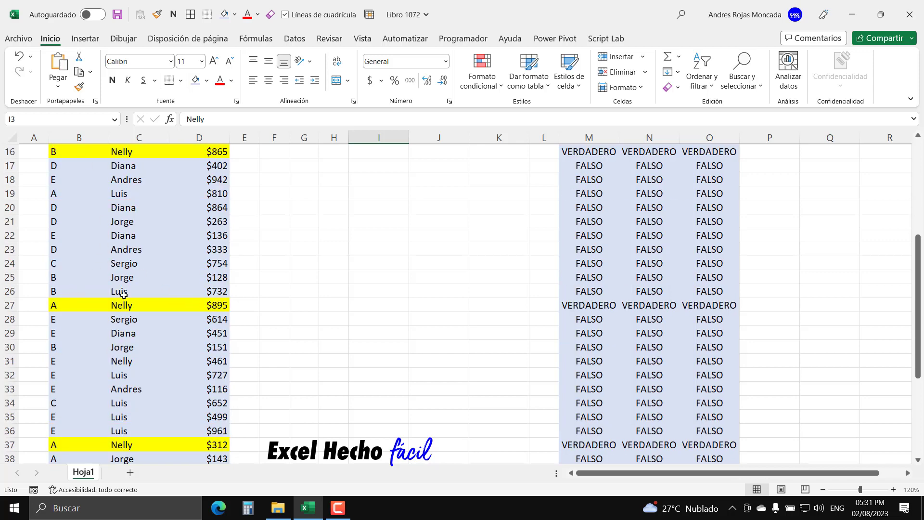
scroll(120, 297, down, 2)
scroll(97, 366, down, 2)
scroll(99, 385, down, 2)
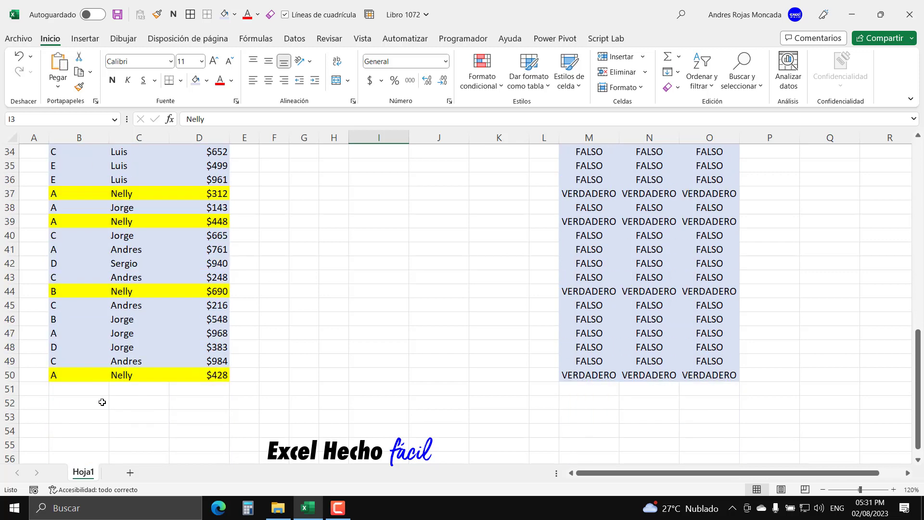
scroll(125, 368, up, 11)
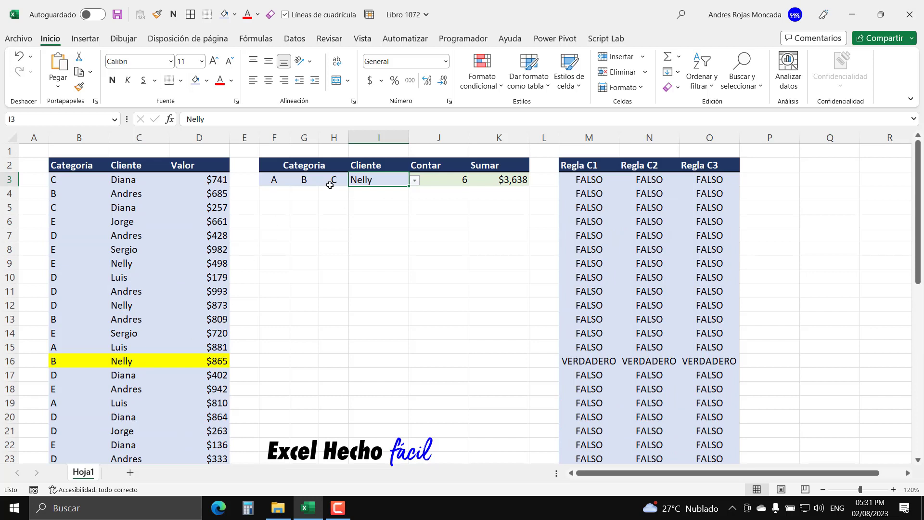
click(275, 207)
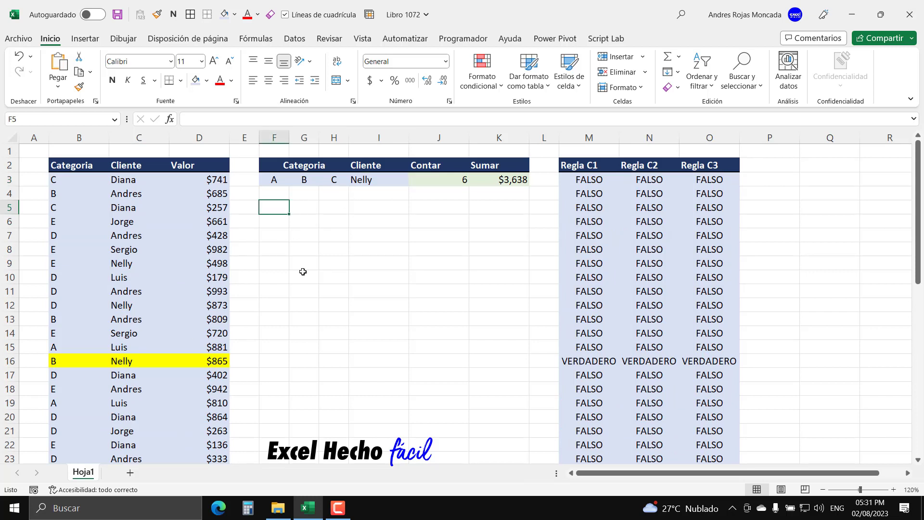